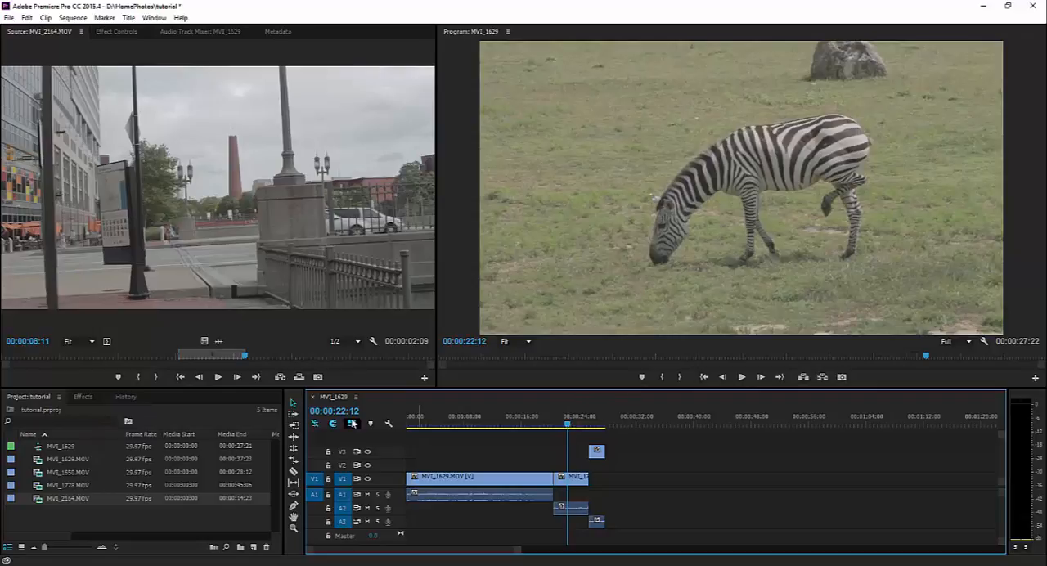
Switch to the Rolling Edit tool and try a trim at the V1 cut between MVI_1629.MOV and MVI_1778.MOV, undoing the result
left_click(294, 438)
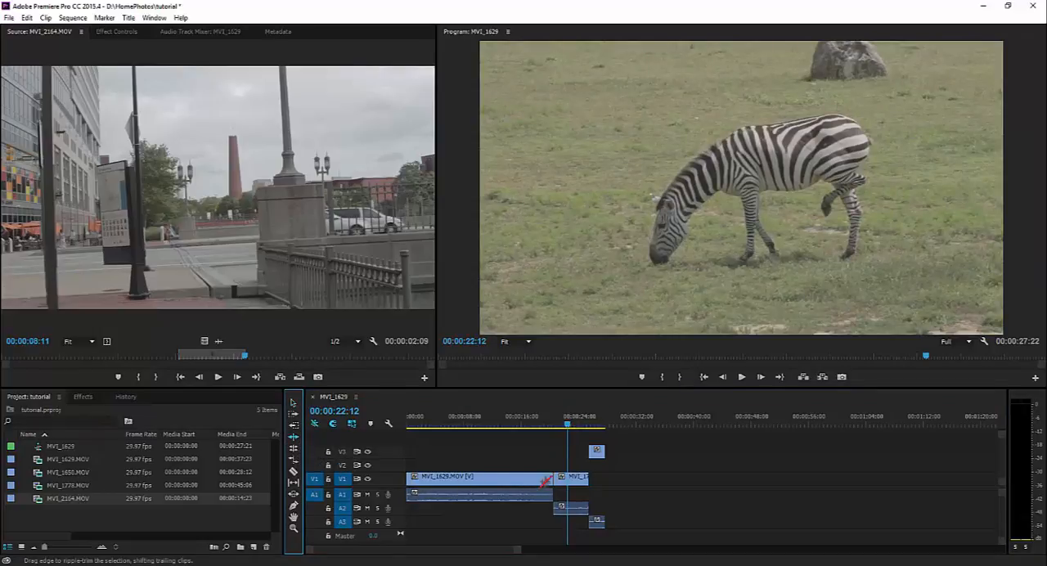
left_click(293, 448)
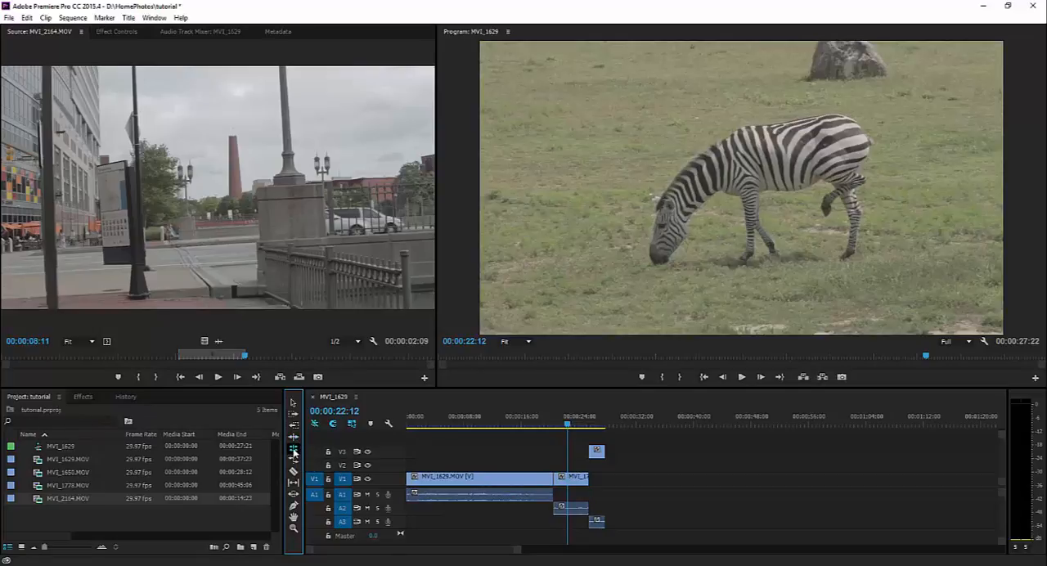
left_click(568, 479)
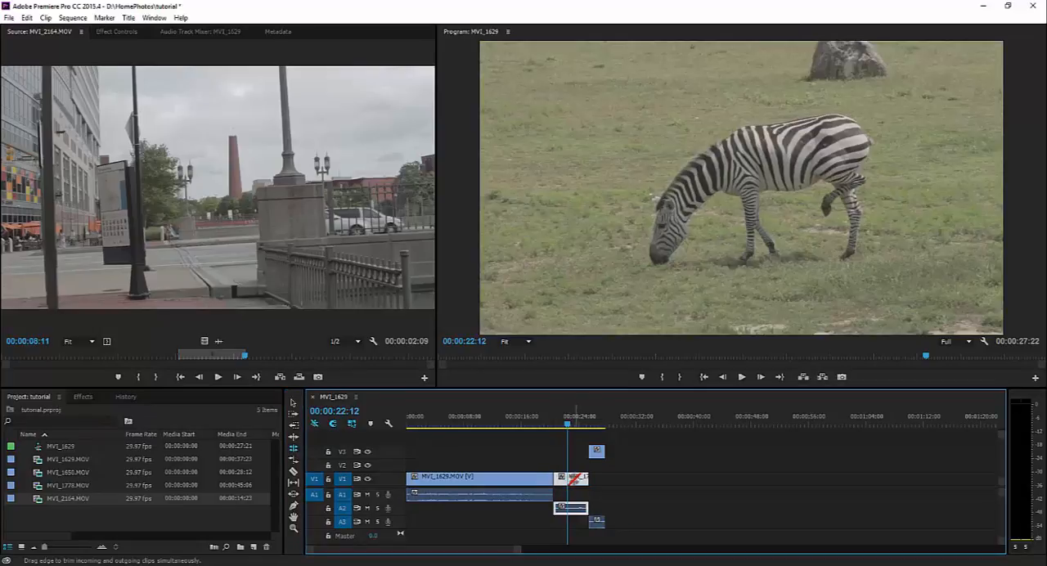
left_click_drag(557, 478, 562, 470)
key("ctrl+z")
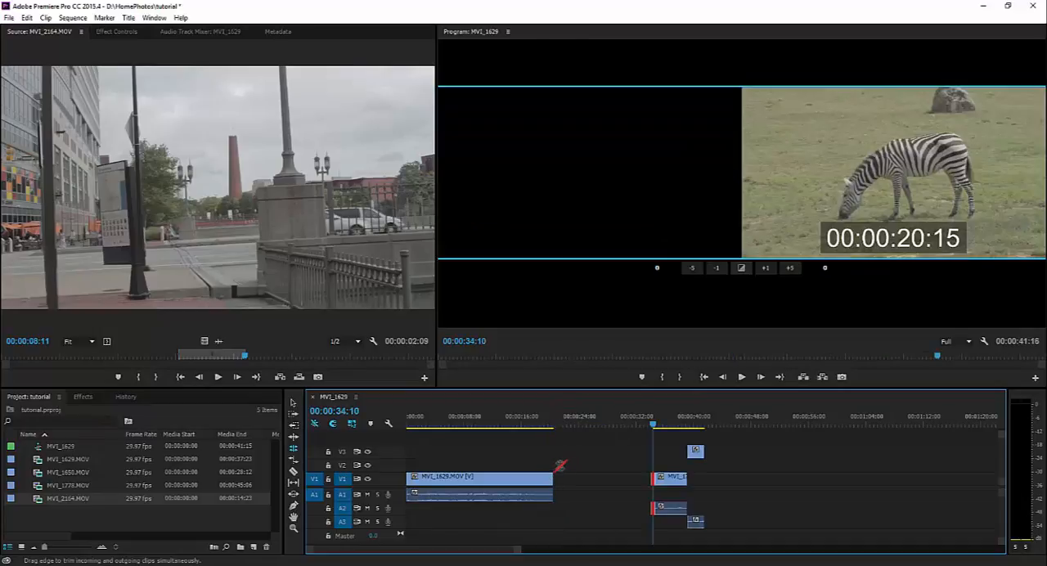
key("ctrl+shift+z")
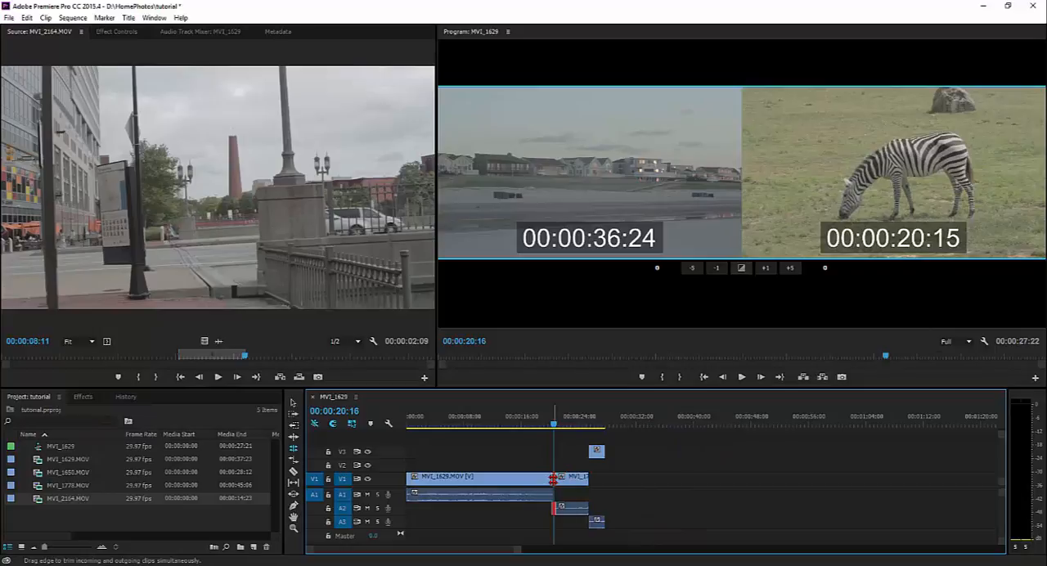
Roll the V1 cut between MVI_1629.MOV and MVI_1778.MOV about 11 seconds earlier, then return to the Selection tool
left_click_drag(552, 478, 514, 475)
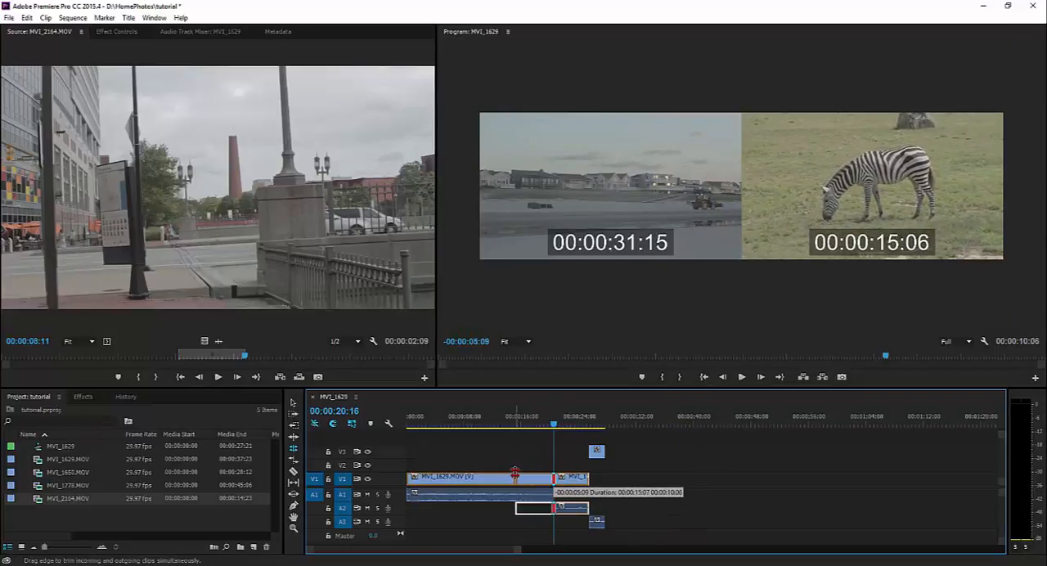
left_click_drag(514, 475, 471, 476)
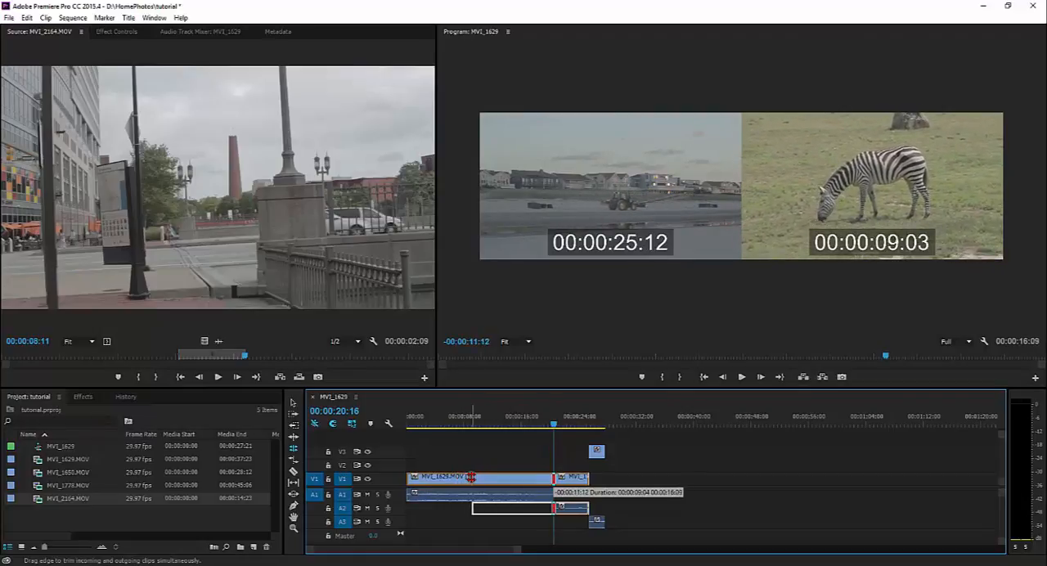
left_click_drag(471, 476, 471, 476)
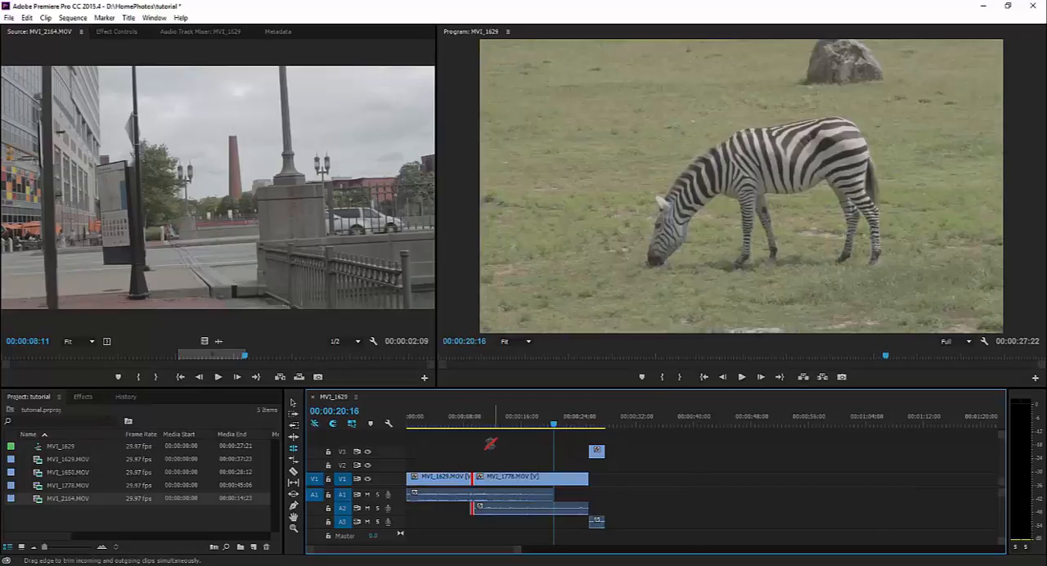
left_click(294, 402)
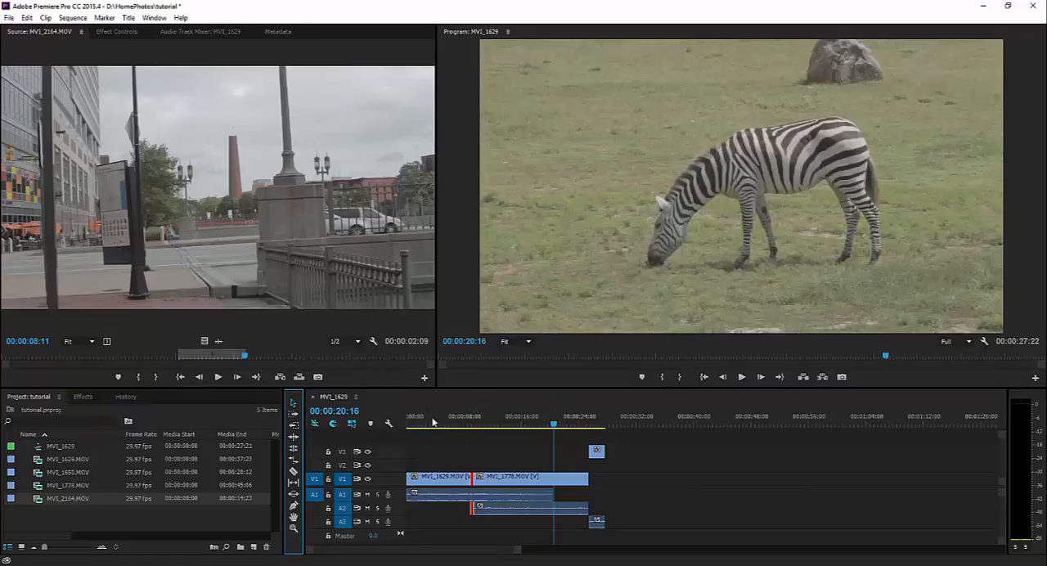
Check the sequence's end, place the playhead at 00:00:09:12, and undo the rolling edit
left_click(607, 417)
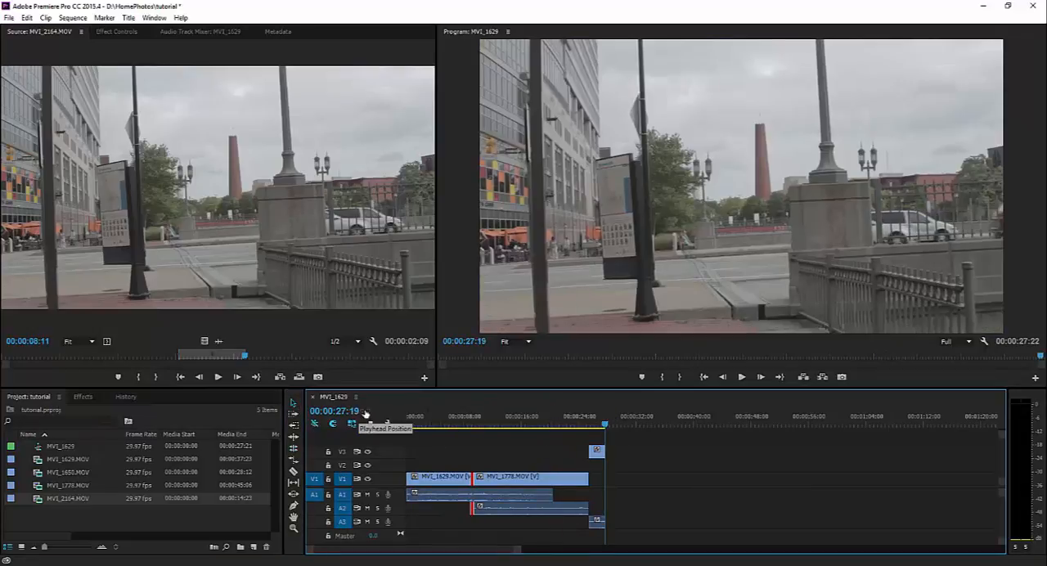
left_click(442, 418)
left_click_drag(439, 421, 474, 423)
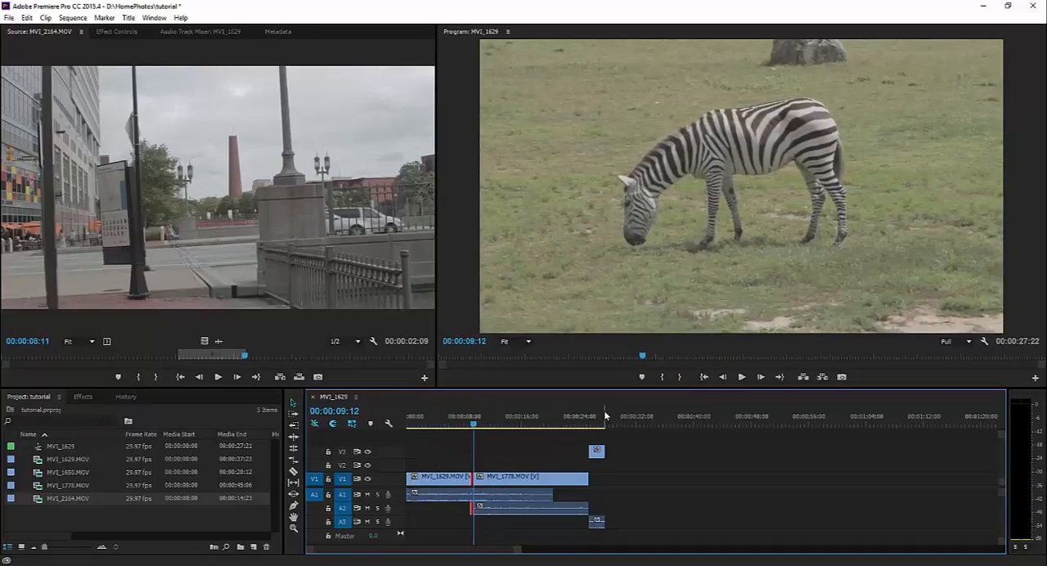
key("ctrl+z")
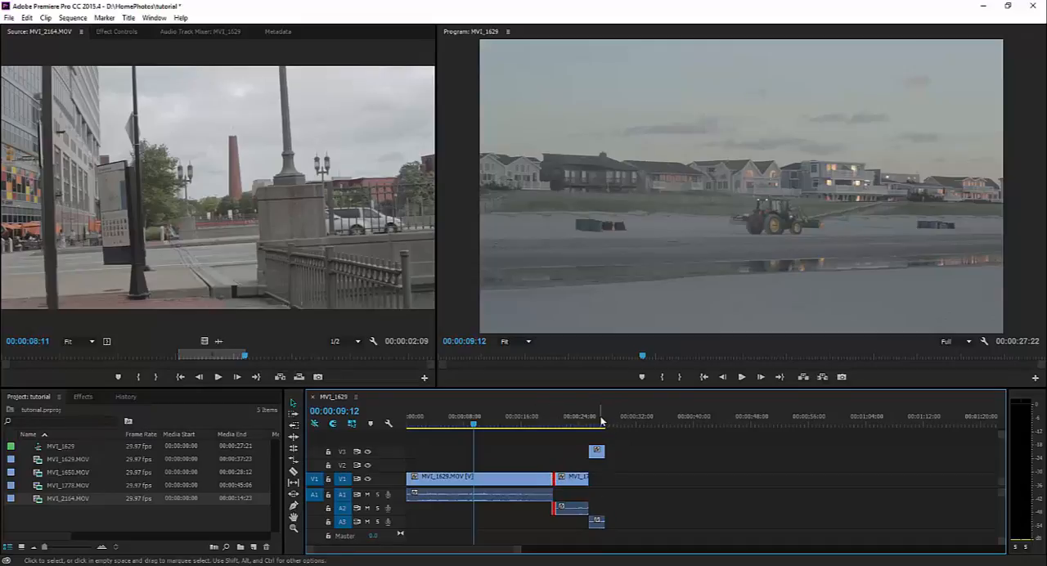
Roll the V1 cut between MVI_1629.MOV and MVI_1778.MOV back to the playhead at 00:00:09:12, and return to the Selection tool
left_click(292, 436)
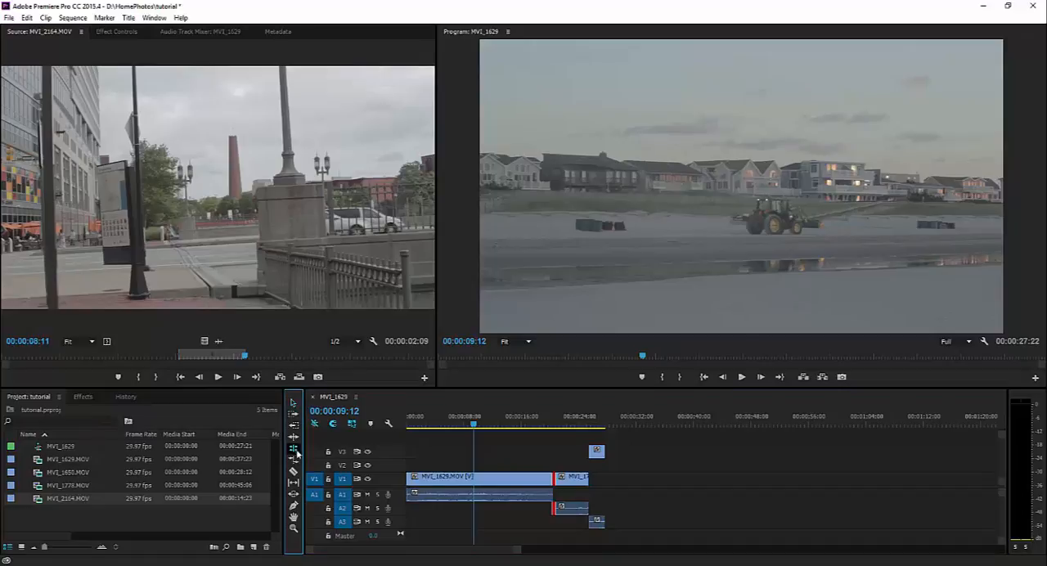
left_click(554, 478)
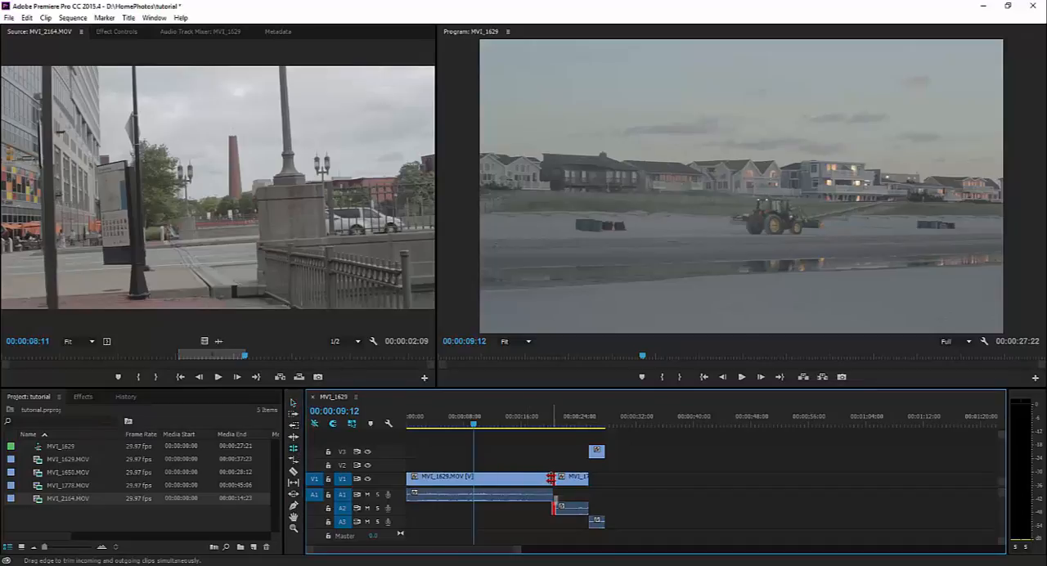
left_click_drag(553, 477, 475, 476)
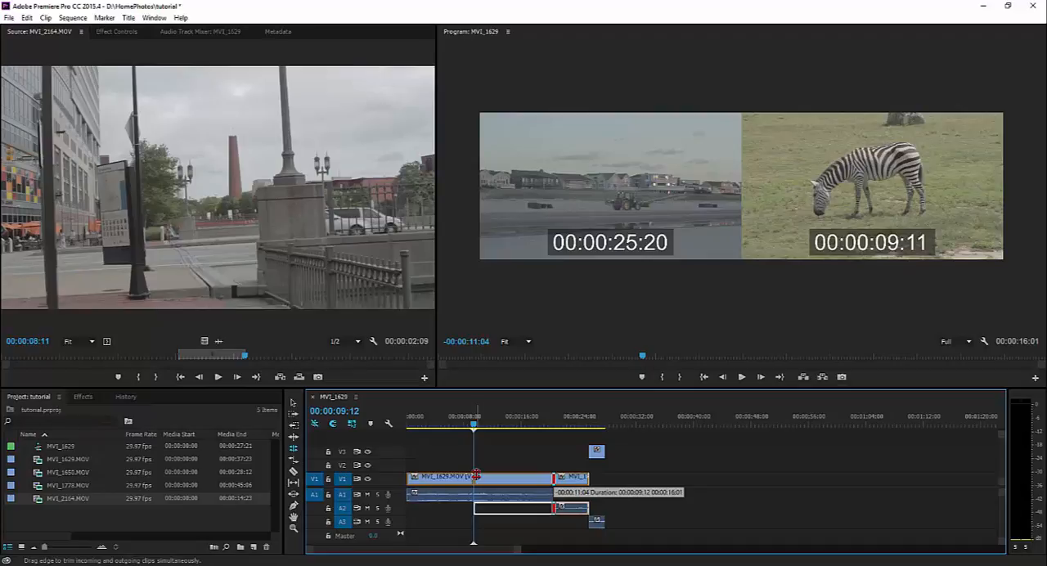
left_click_drag(476, 475, 475, 475)
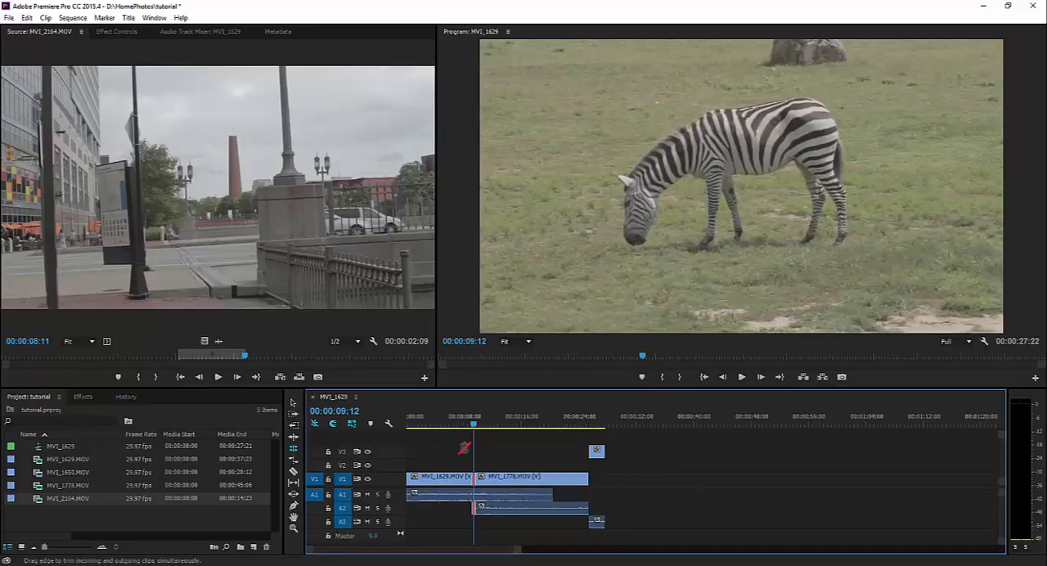
left_click(292, 403)
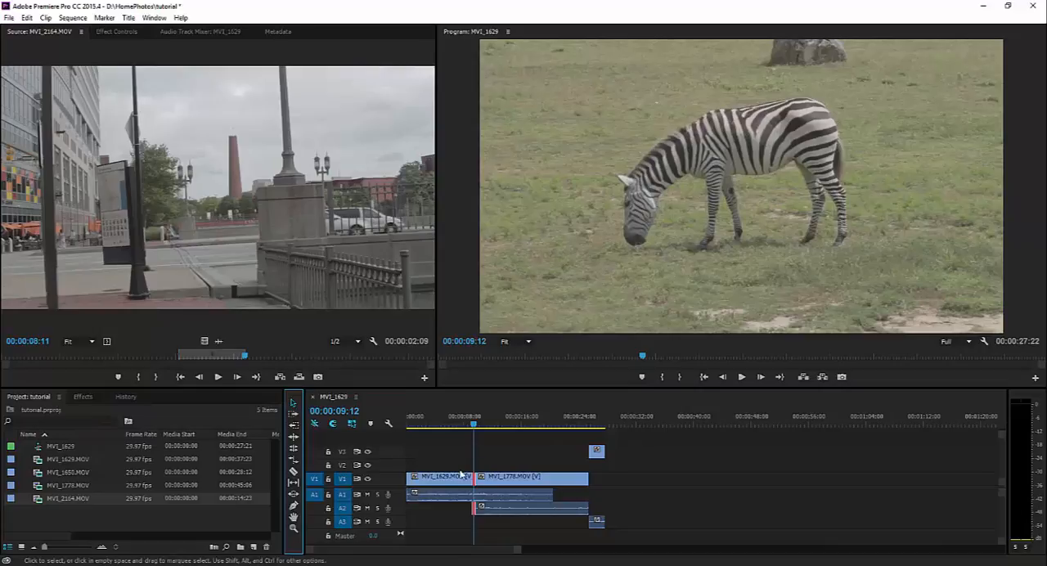
Scrub across the rolled cut, undo that rolling edit, and move the playhead to the sequence's end at 00:00:27:21
mouse_move(472, 424)
left_mouse_down()
mouse_move(460, 424)
mouse_move(481, 429)
left_mouse_up()
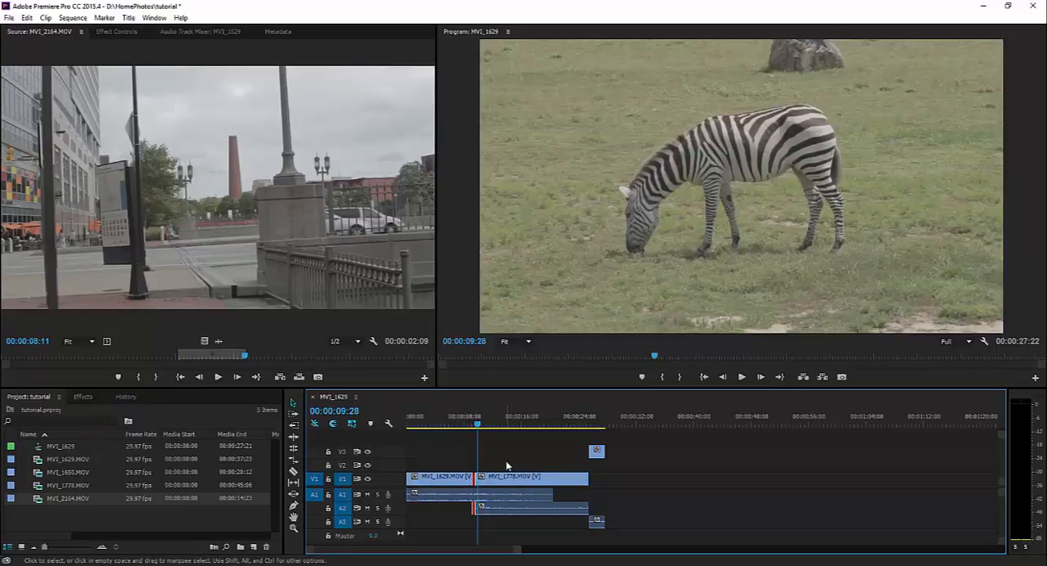
left_click_drag(480, 427, 466, 428)
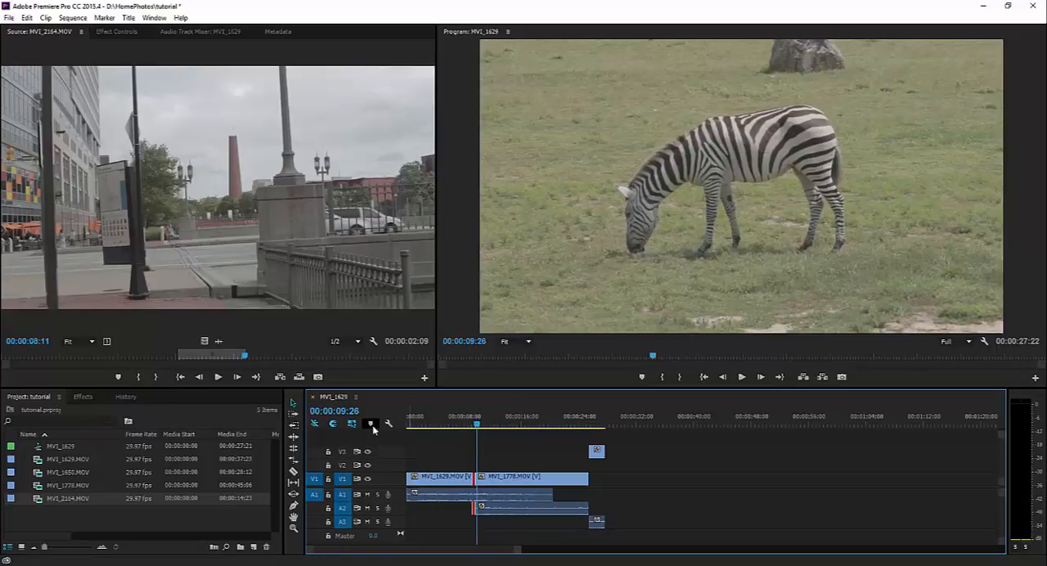
key("ctrl+z")
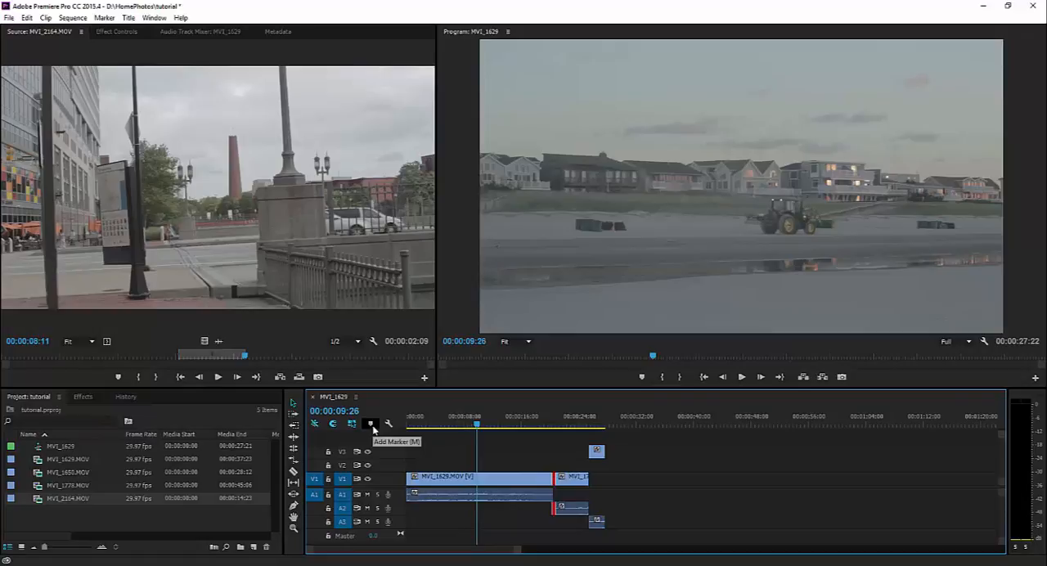
left_click(491, 451)
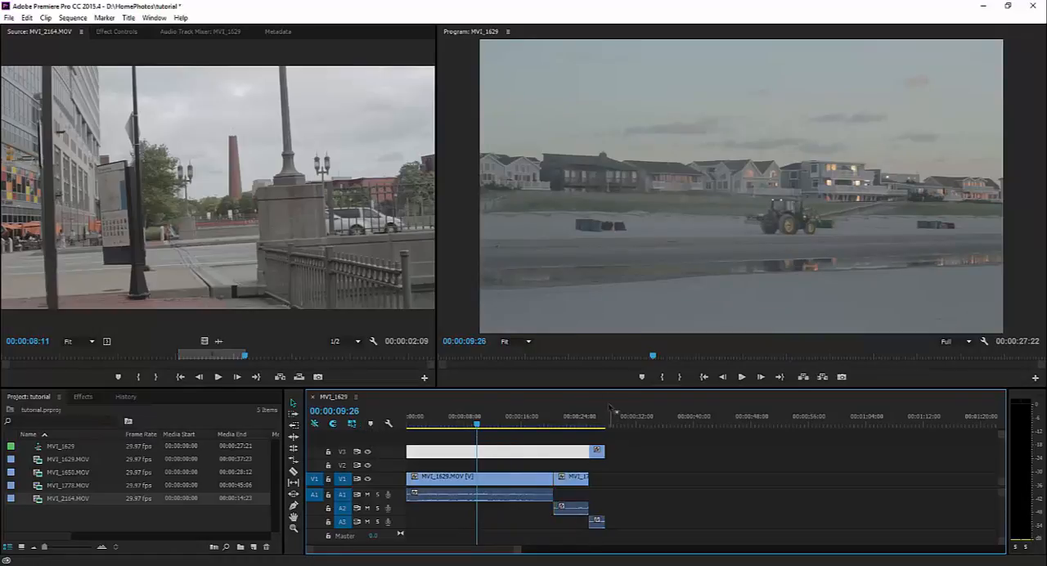
left_click(606, 417)
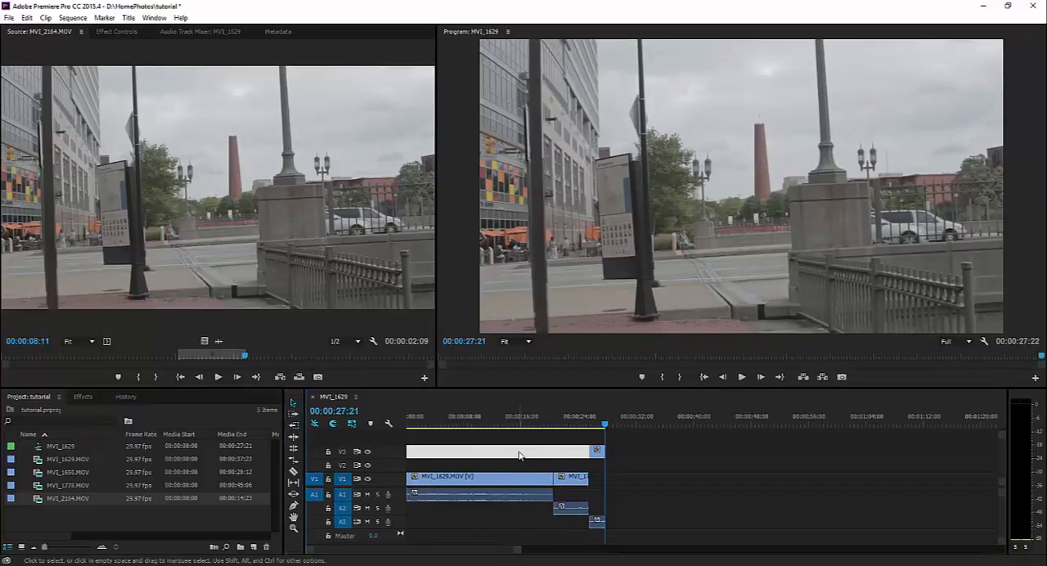
Trim the end of MVI_1629.MOV on V1 back to the playhead at 00:00:08:22, leaving a gap before MVI_1778.MOV
left_click(536, 478)
left_click(529, 417)
left_click_drag(530, 414, 468, 414)
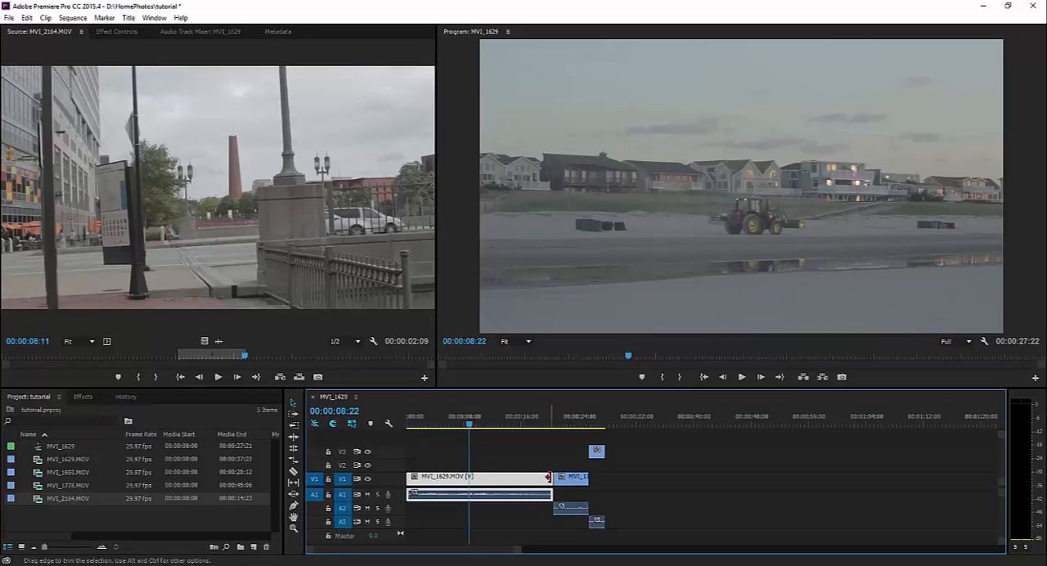
left_click_drag(551, 477, 467, 481)
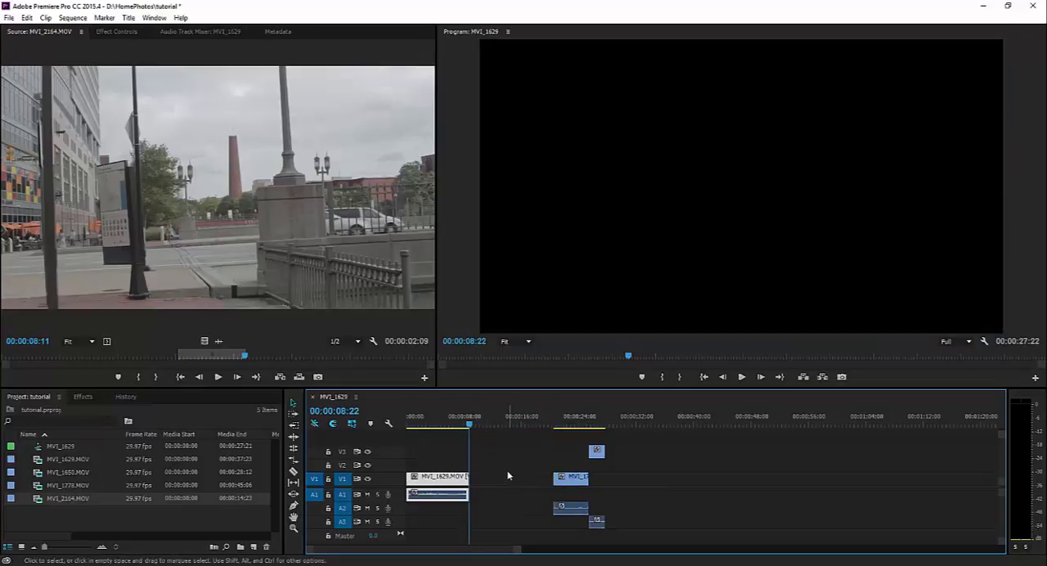
Check the sequence's end, and ripple delete the V1 gap between MVI_1629.MOV and MVI_1778.MOV
left_click(510, 477)
left_click_drag(469, 428, 465, 425)
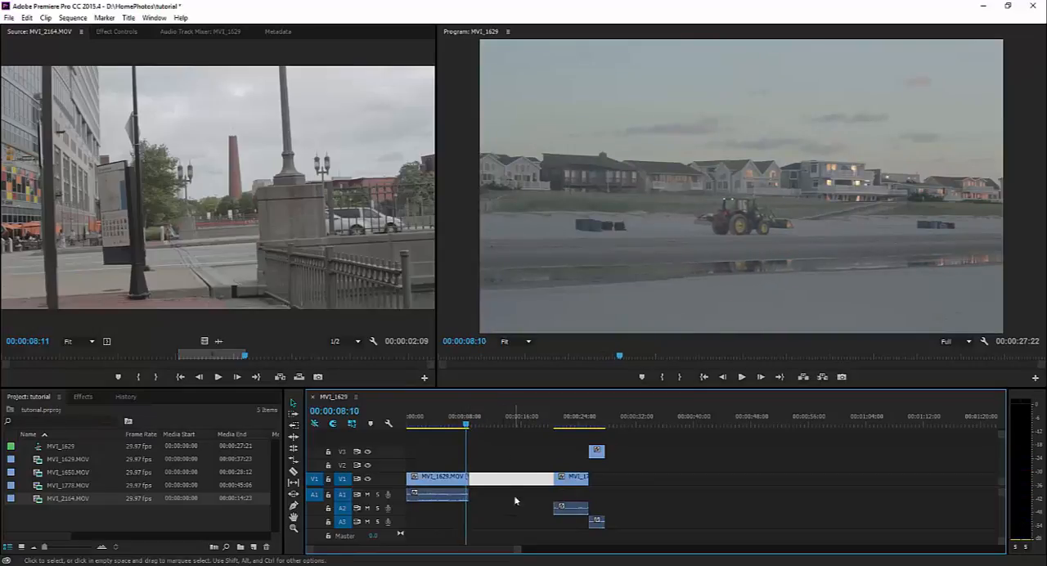
left_click_drag(593, 422, 606, 413)
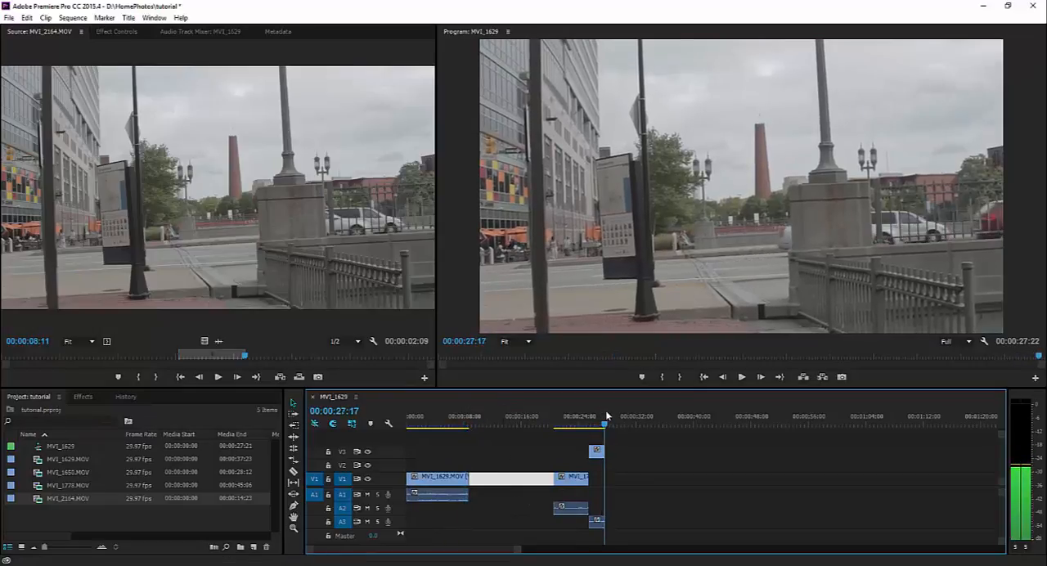
key("Down")
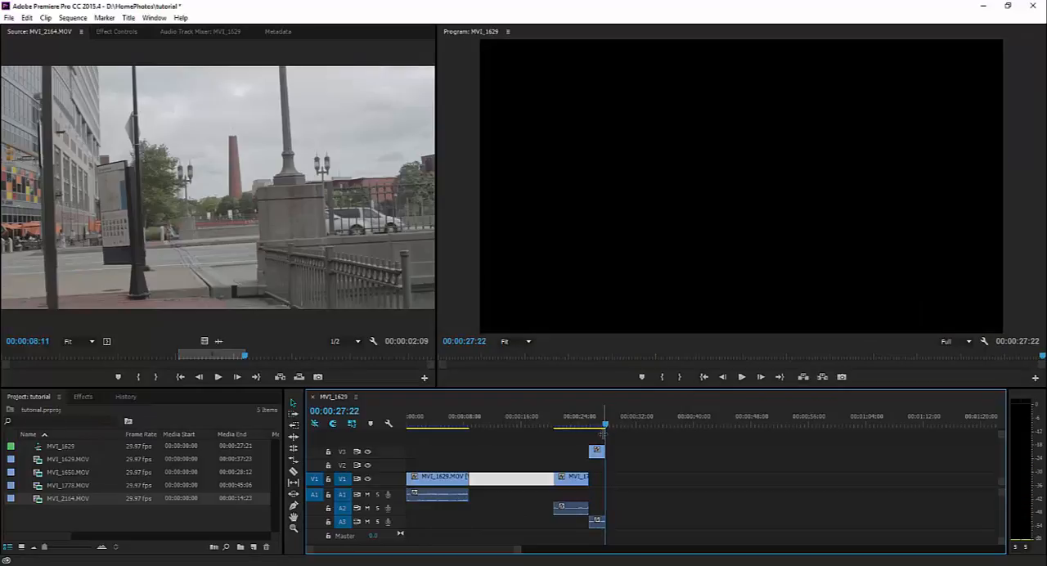
key("Up")
key("Down")
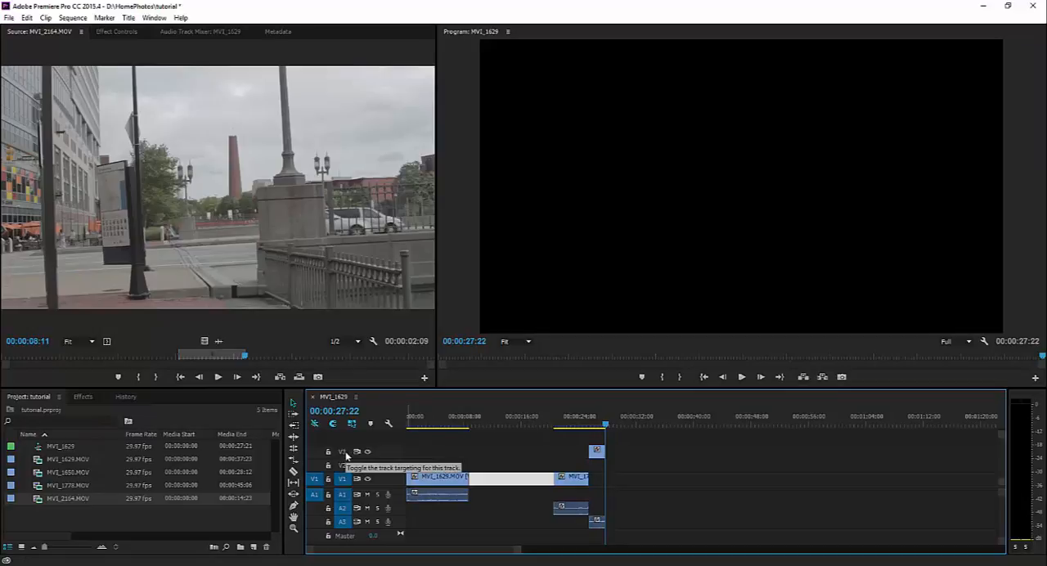
right_click(501, 482)
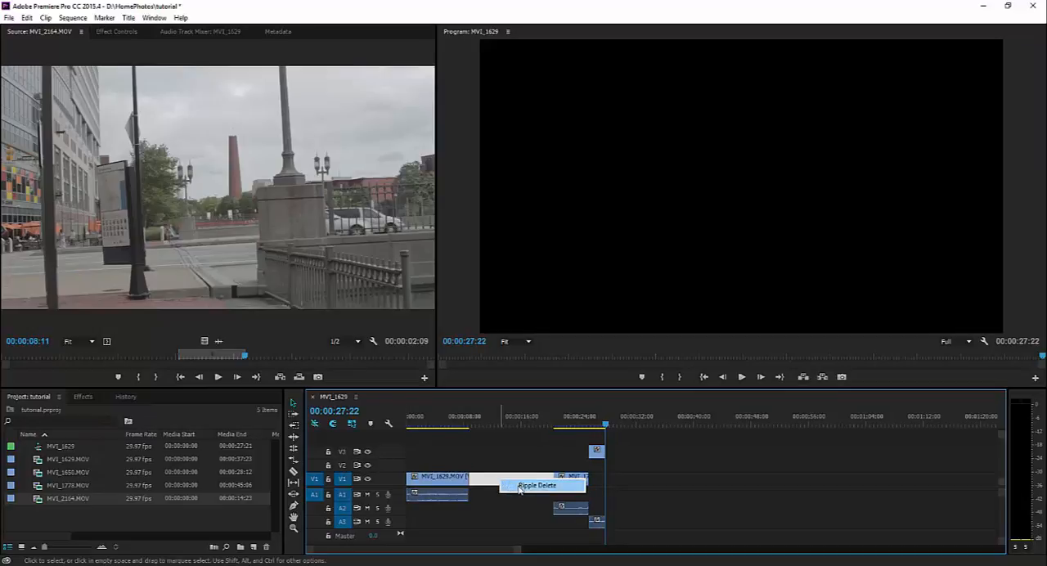
left_click(535, 485)
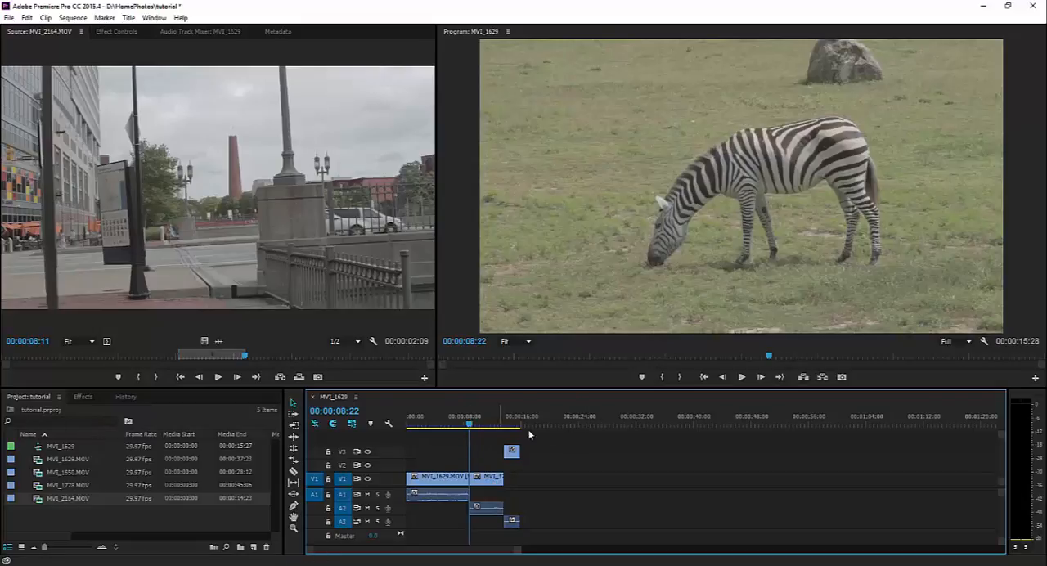
Undo and redo the ripple delete several times to compare the timeline with and without the gap, leaving it undone
key("ctrl+z")
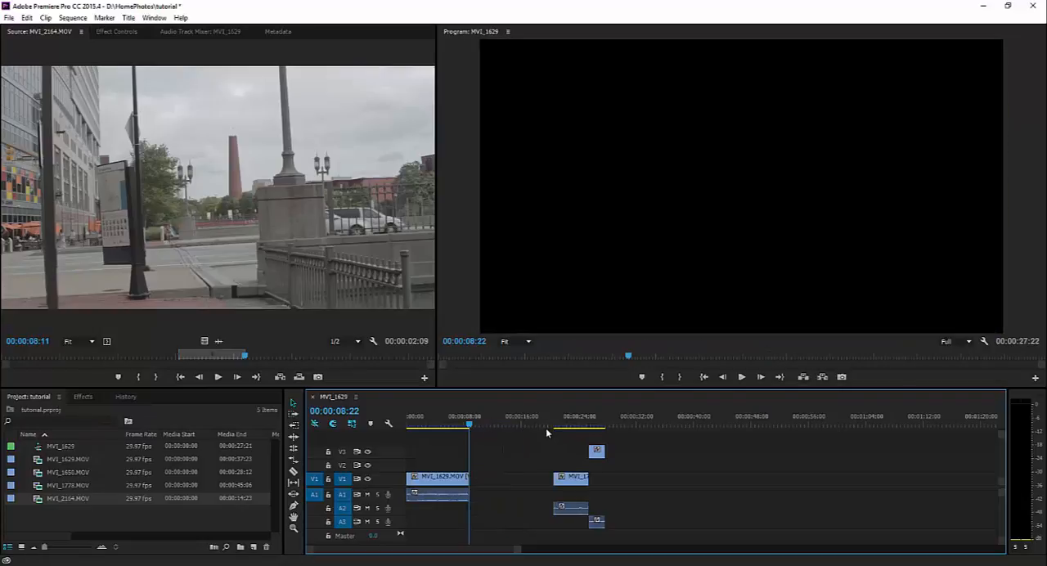
key("ctrl+shift+z")
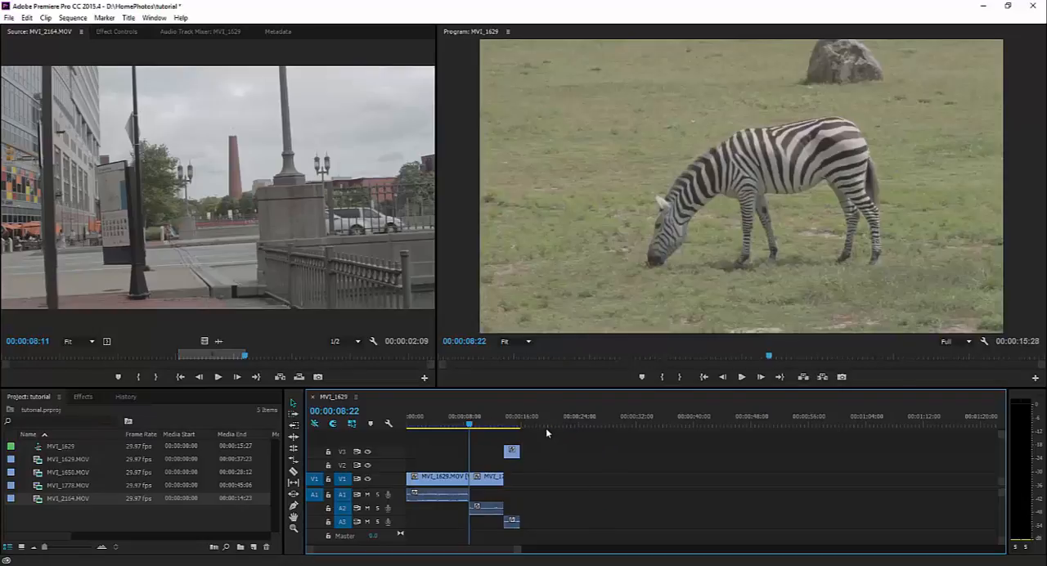
key("ctrl+z")
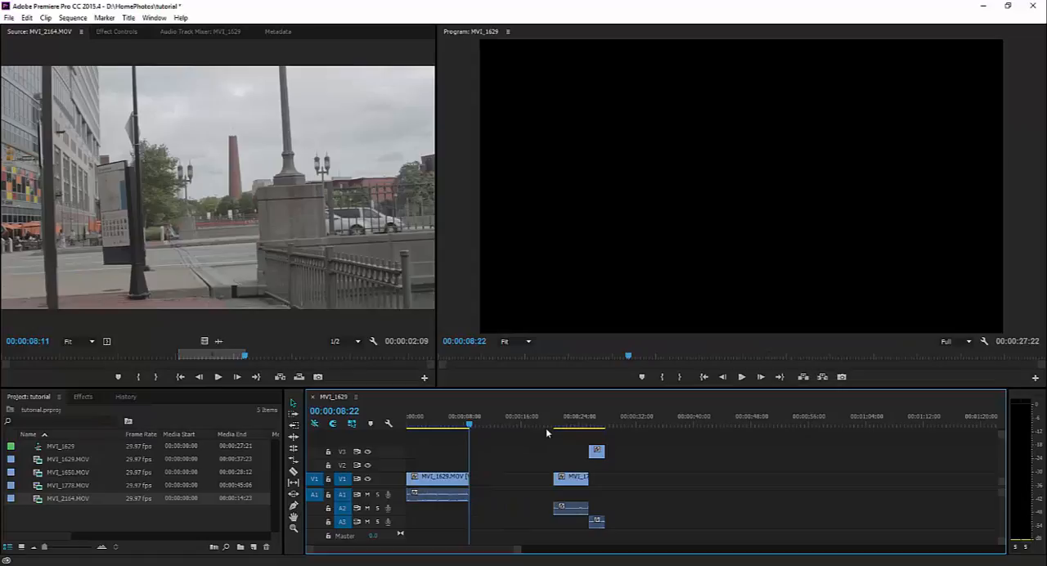
key("ctrl+shift+z")
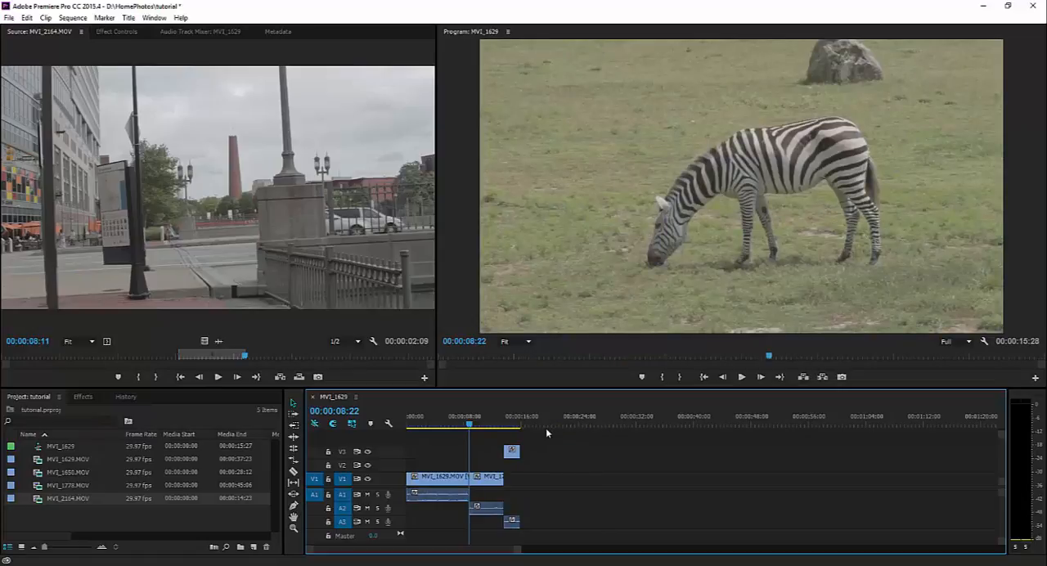
key("ctrl+z")
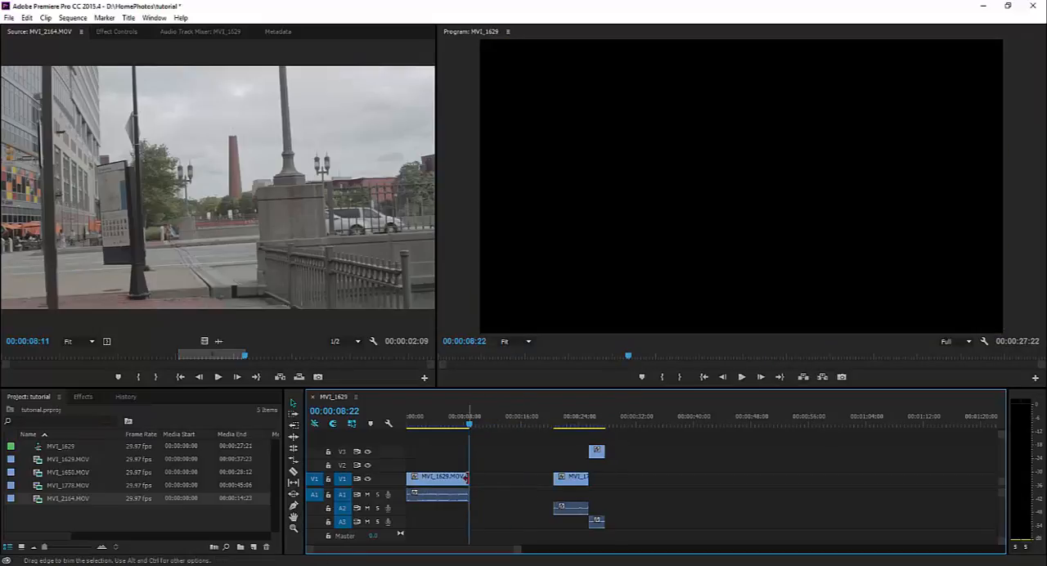
Extend the end of MVI_1629.MOV on V1 up to the start of MVI_1778.MOV, closing the gap
left_click_drag(466, 476, 552, 477)
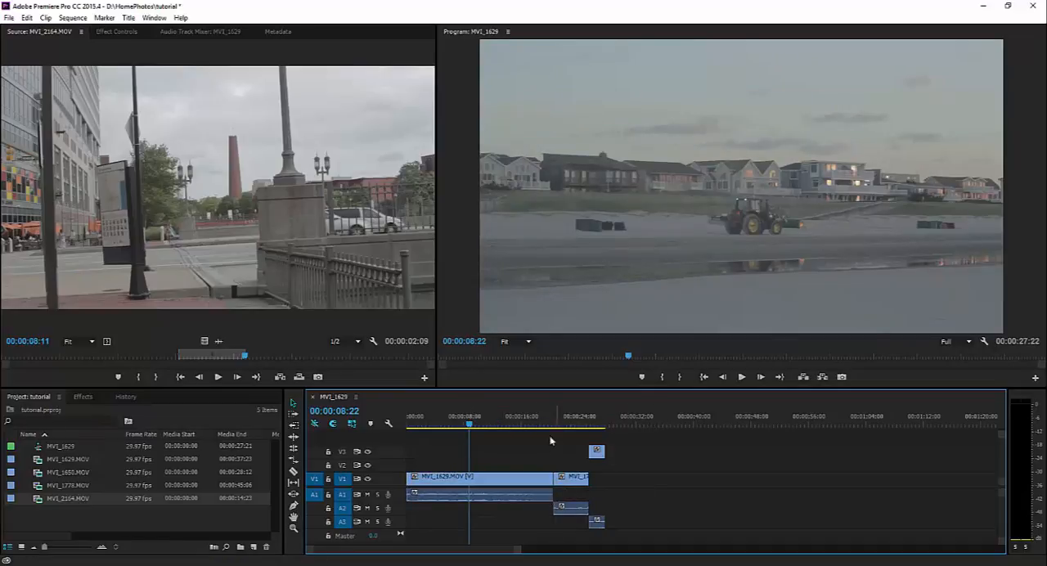
left_click(521, 454)
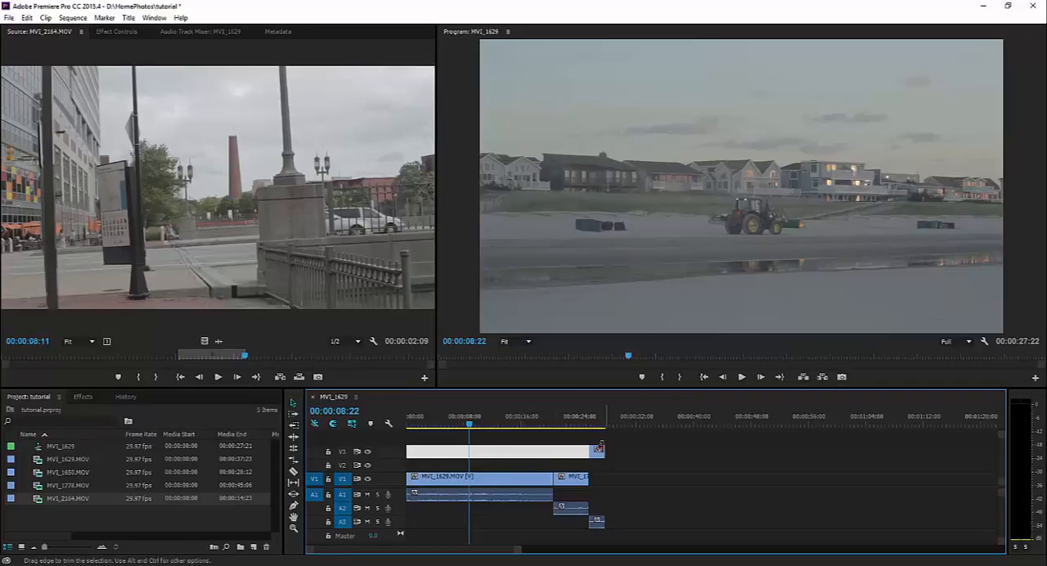
Turn on track targeting for V2, V3, A1, A2 and A3, so that every video and audio track is targeted
left_click(343, 453)
left_click(343, 464)
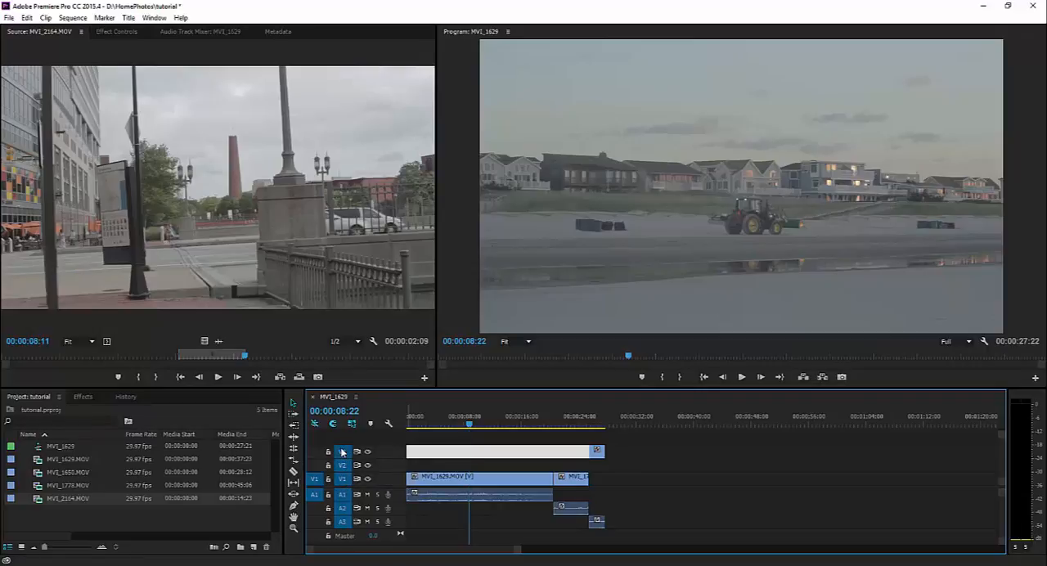
left_click(343, 494)
left_click(343, 507)
left_click(343, 521)
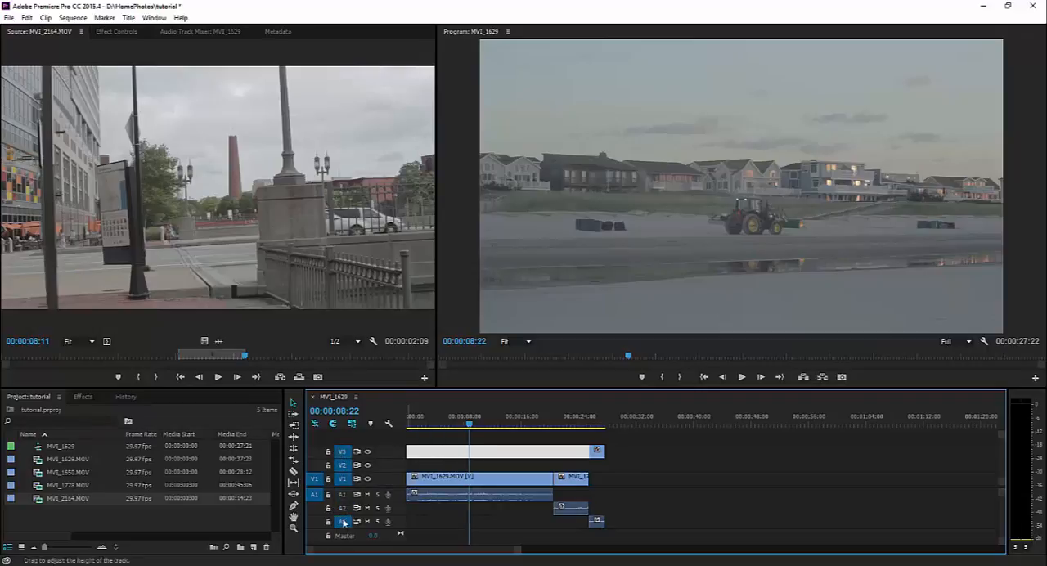
left_click(344, 495)
left_click(343, 508)
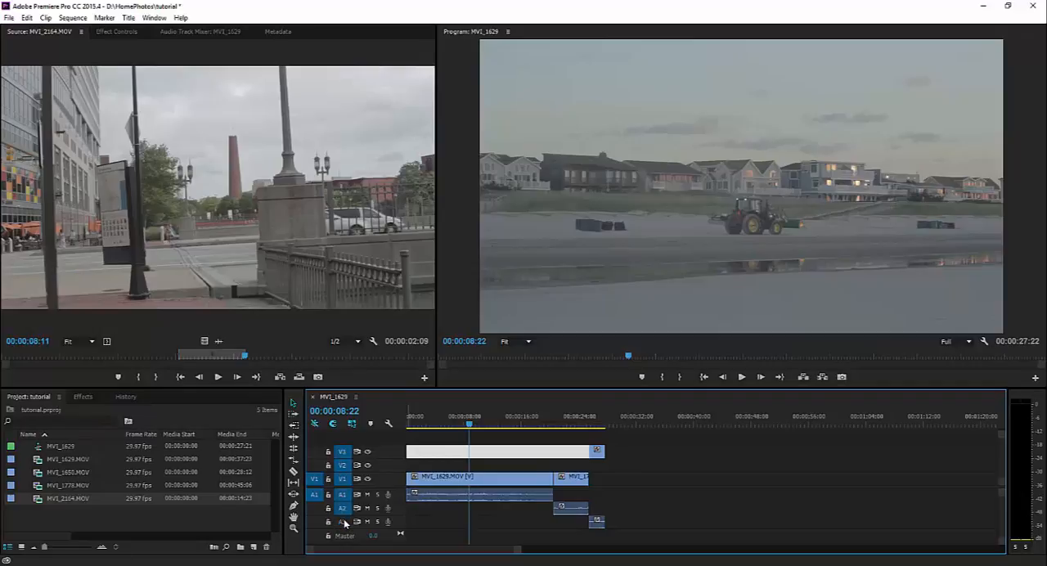
left_click(343, 521)
Return the playhead to the sequence's start and jump forward and back through all the edit points to check the cuts
left_click_drag(463, 425, 397, 422)
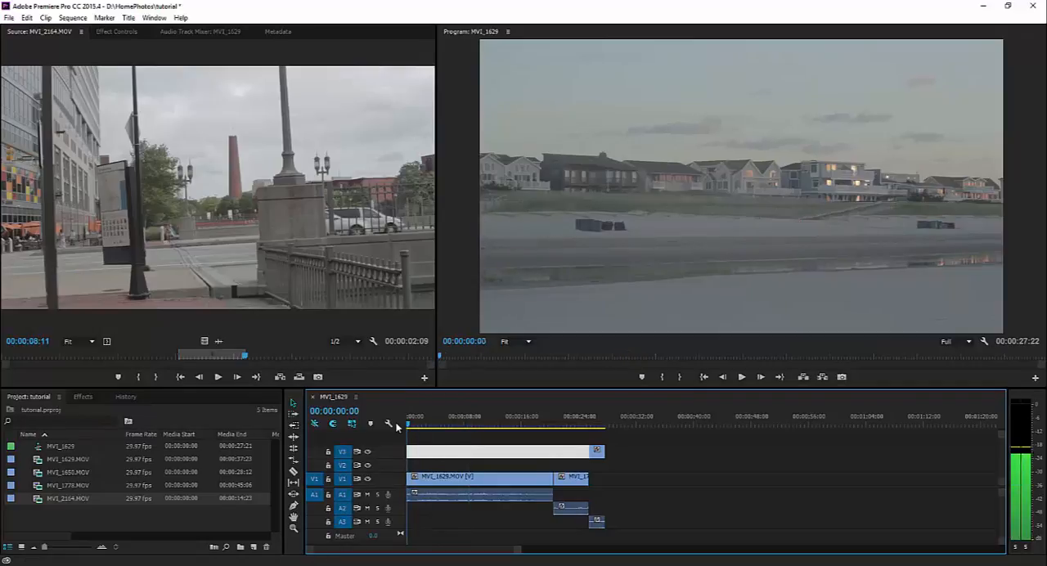
left_click(502, 509)
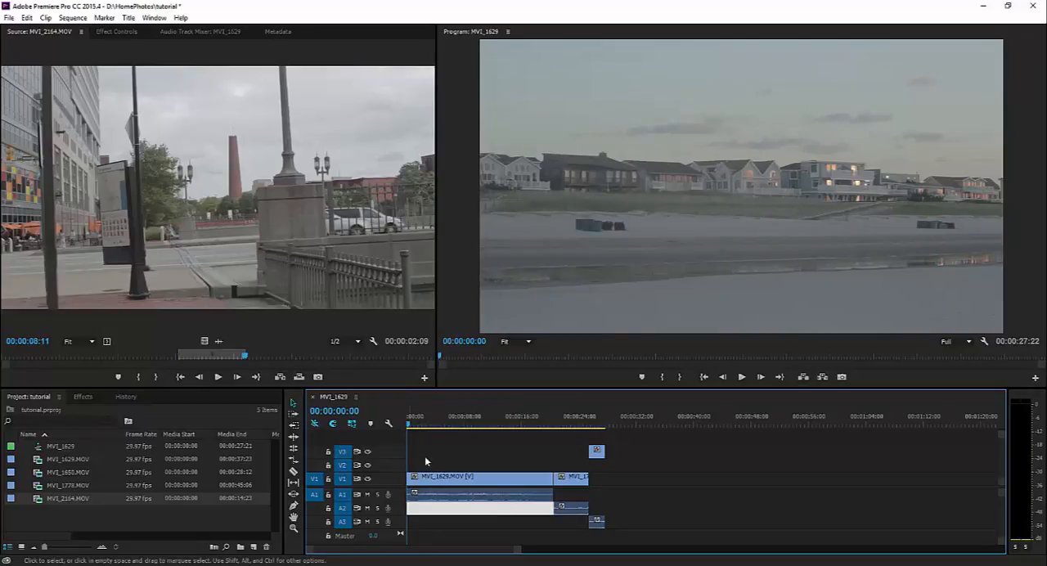
key("Down")
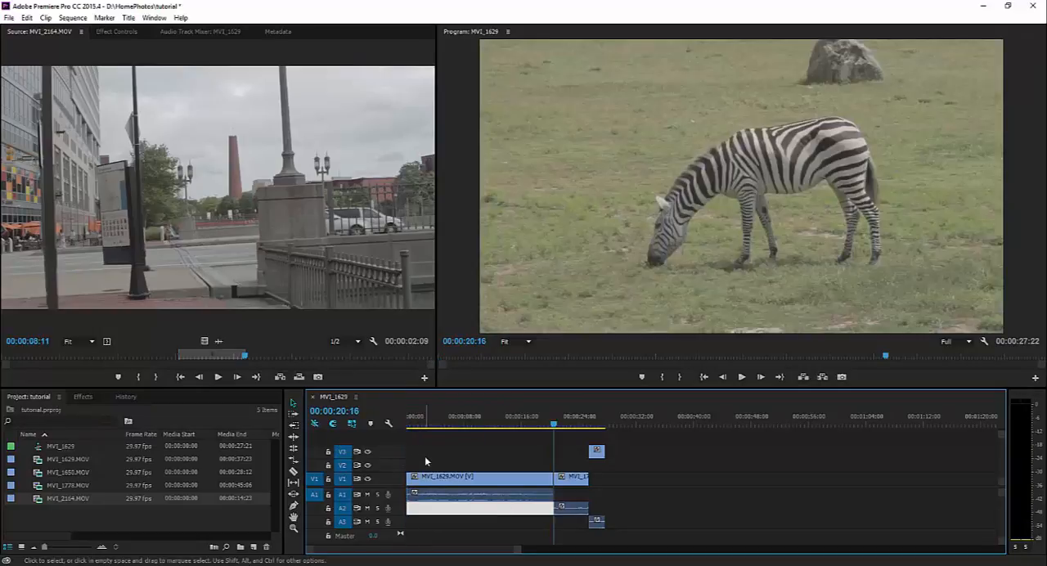
key("Left")
key("Right")
key("ctrl+s")
key("Down")
key("Down")
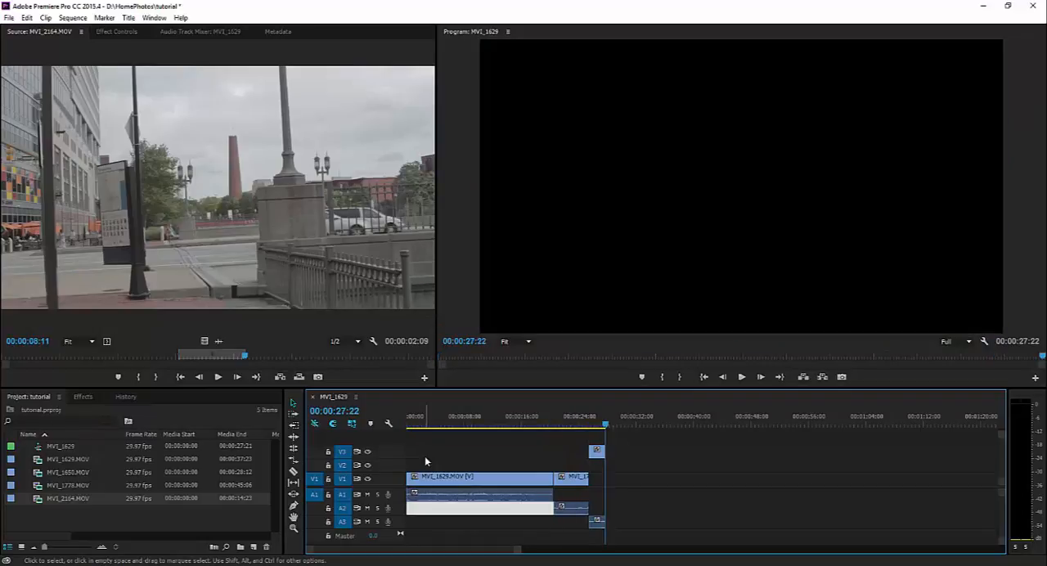
key("Up")
key("Up")
key("Up")
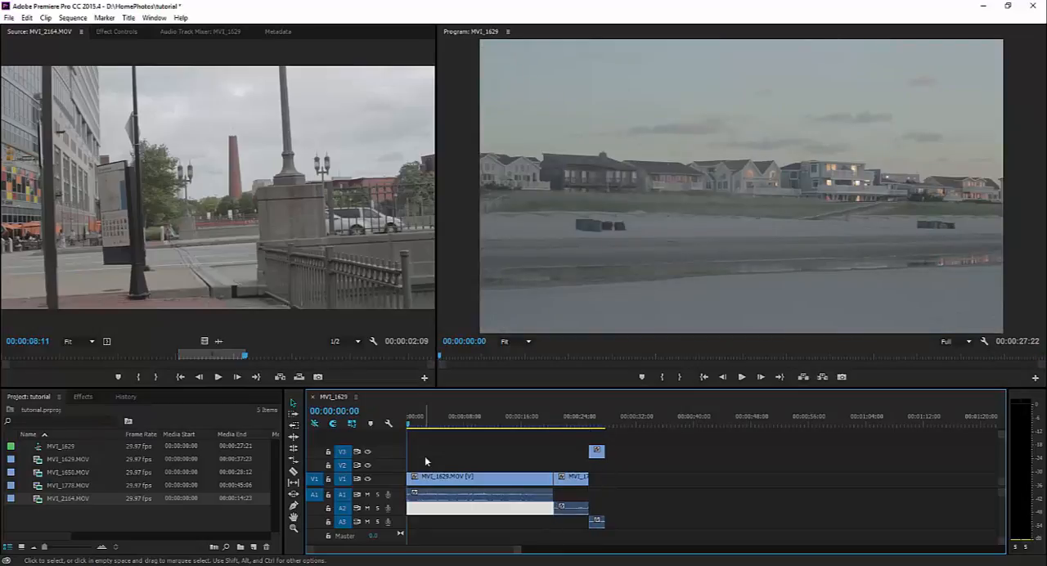
Move MVI_1778.MOV from V1 up to V2 at the same time position, and jump through the edit points to 00:00:25:13
left_click_drag(572, 477, 572, 465)
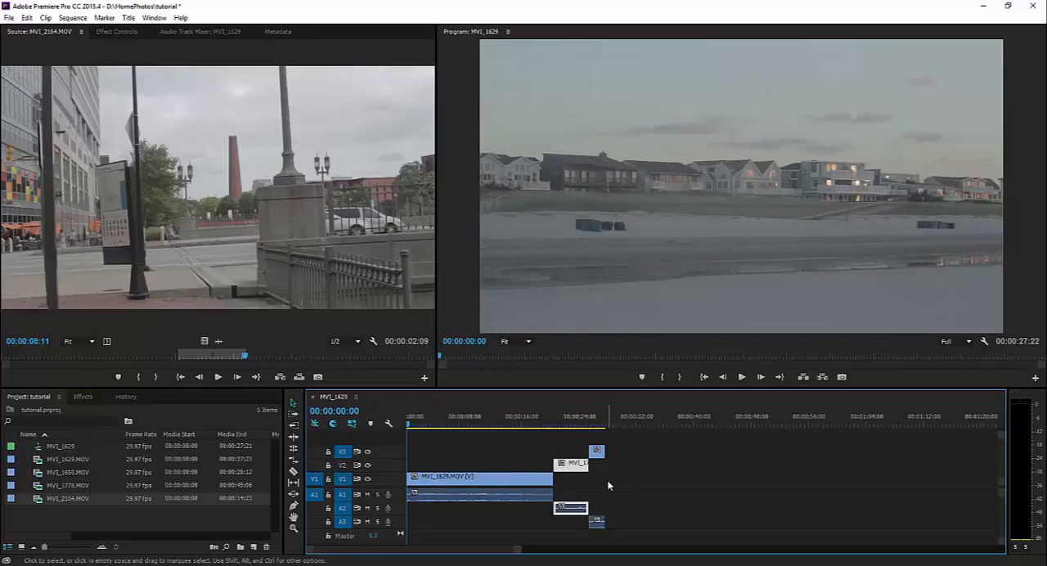
key("Down")
key("Down")
key("Up")
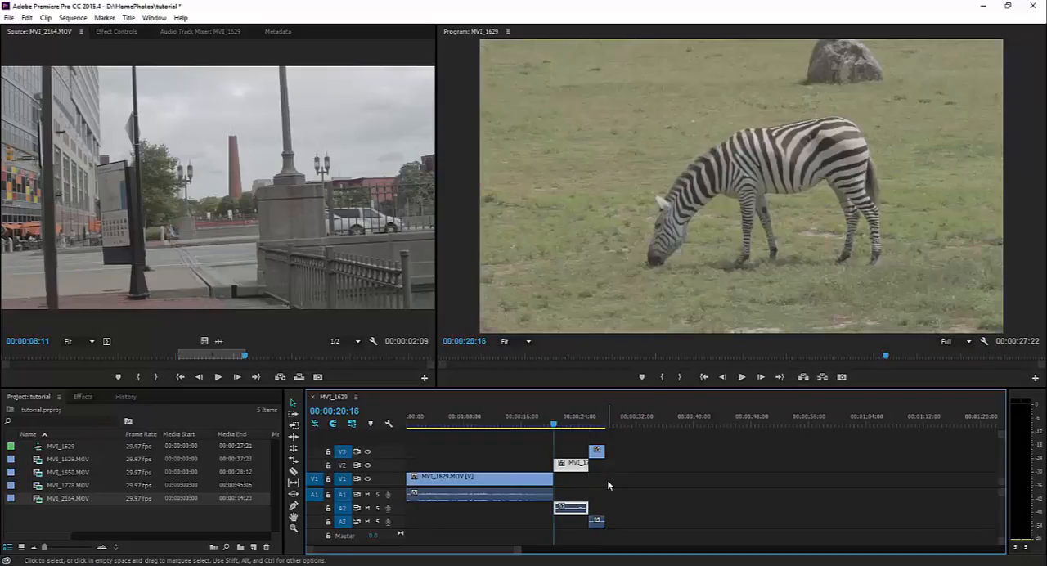
key("Down")
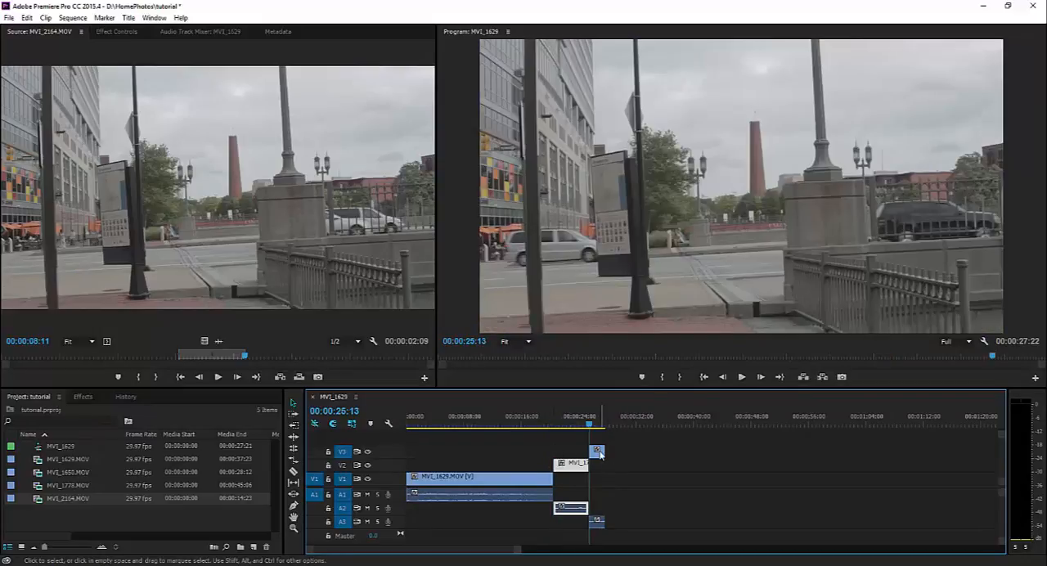
Move MVI_2164.MOV from V3 to V2 further along the timeline, leaving a gap after MVI_1778.MOV, and check the edit points
left_click_drag(597, 450, 690, 465)
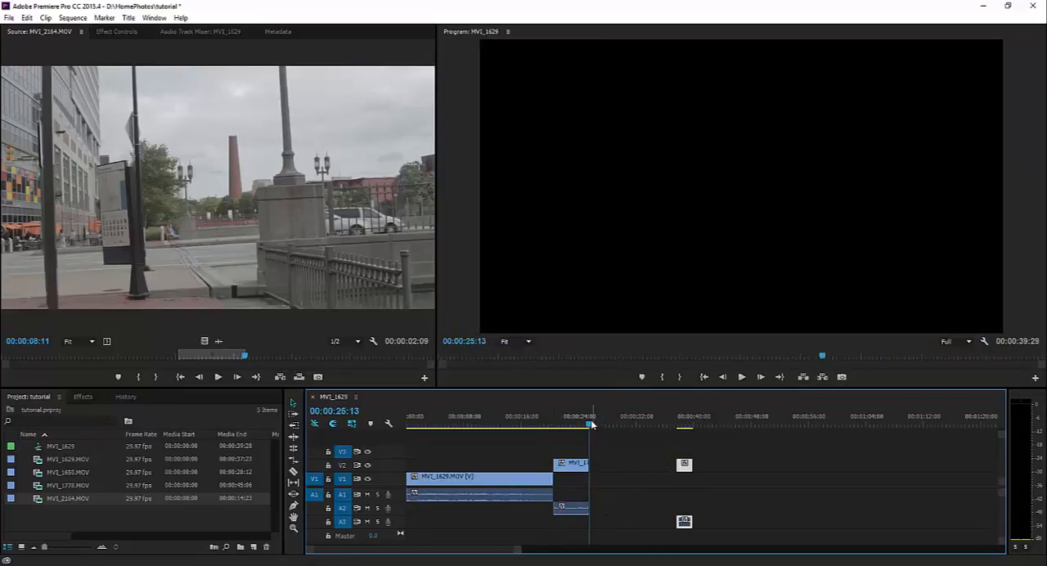
key("Home")
key("Down")
key("Down")
key("Down")
key("Up")
key("Up")
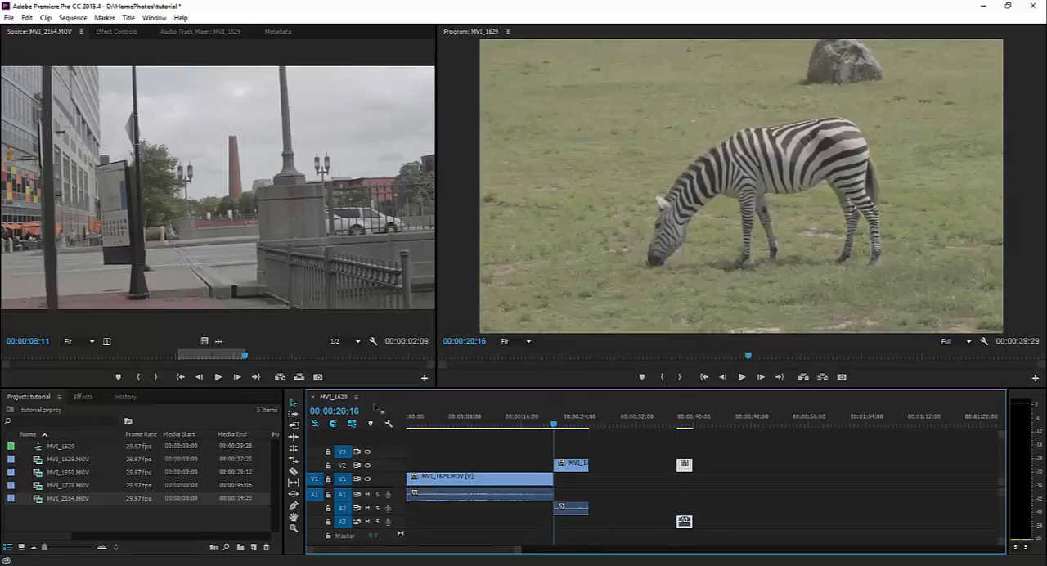
Ripple delete the V2 gap after MVI_1778.MOV, and move MVI_2164.MOV down to V1
right_click(609, 468)
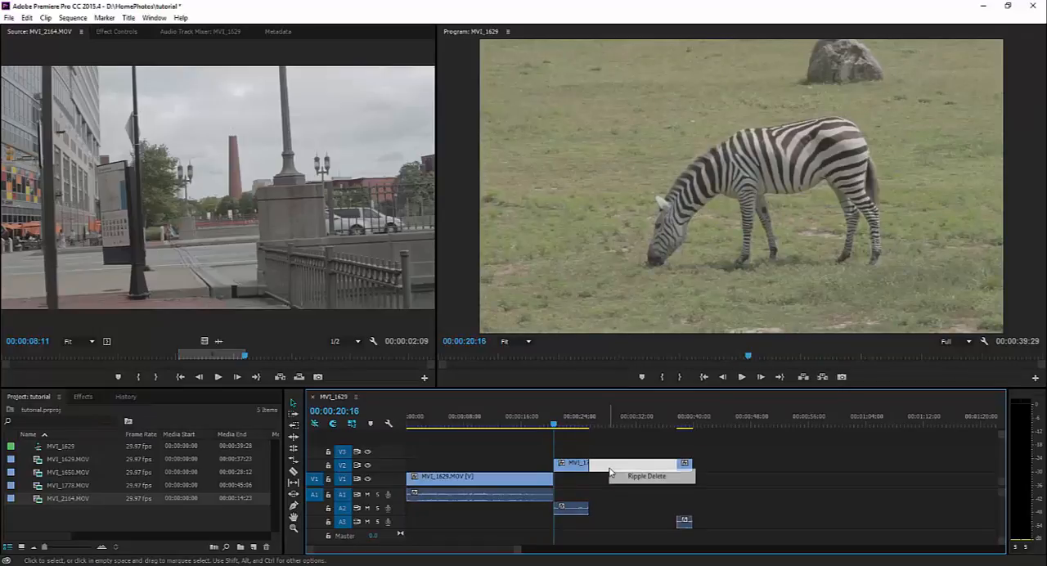
left_click(615, 475)
left_click_drag(607, 483, 606, 484)
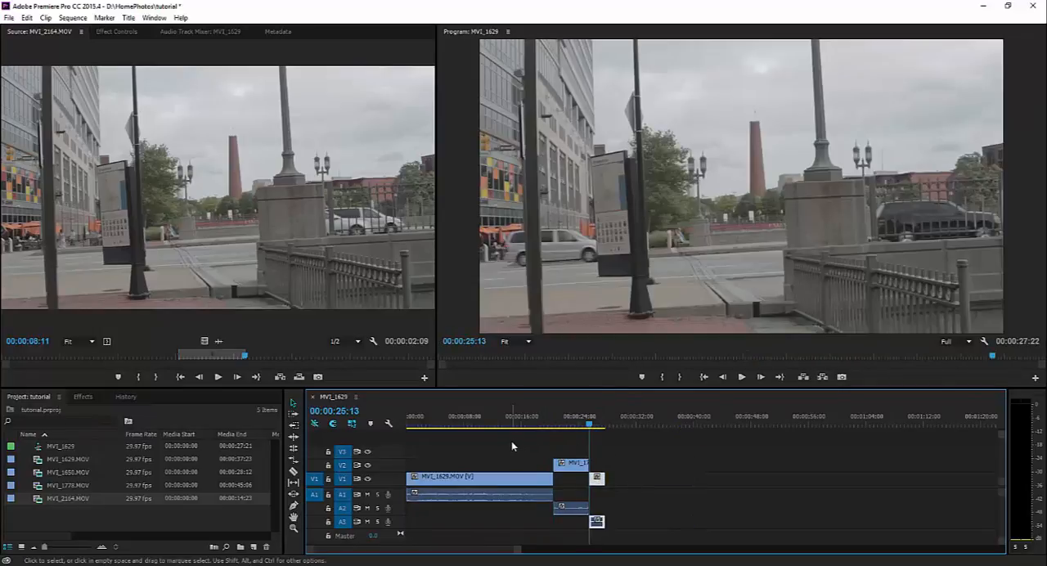
Jump between the edit points and step back frame by frame from the cut at 00:00:20:16 to examine it
key("Up")
key("Up")
key("Down")
key("Left")
key("Left")
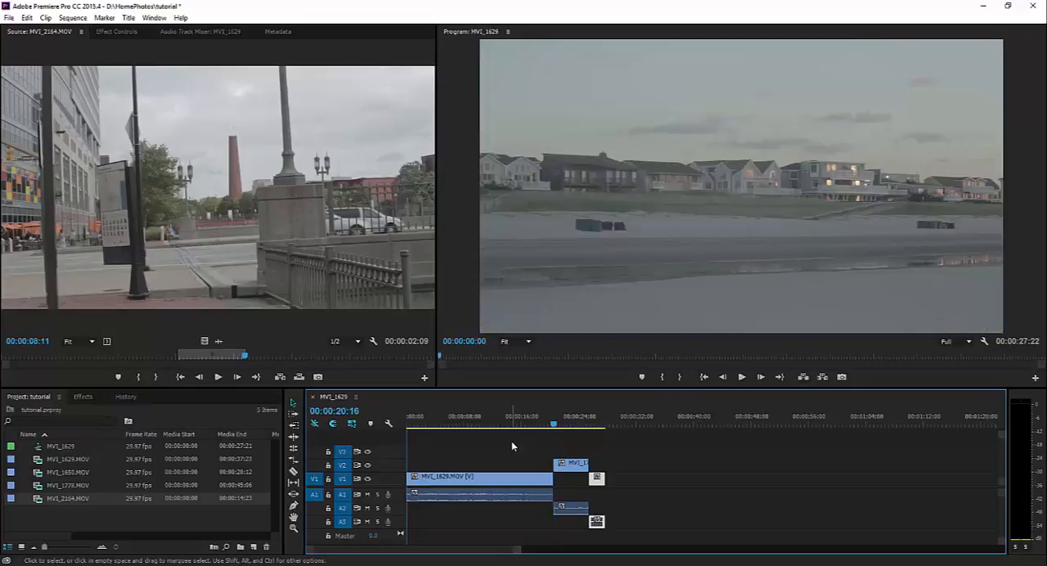
key("Left")
key("Left")
key("Left")
key("Left")
key("Left")
key("Left")
key("Left")
key("Left")
key("Left")
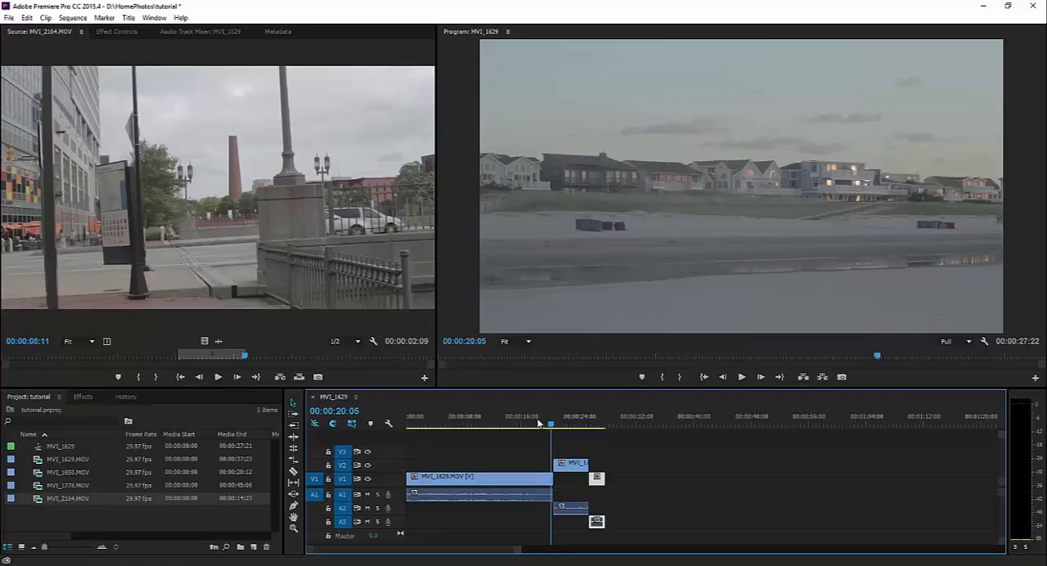
Play the sequence from about 00:00:12:13 to its end, and set the playhead to the last frame at 00:00:27:21
left_click(503, 422)
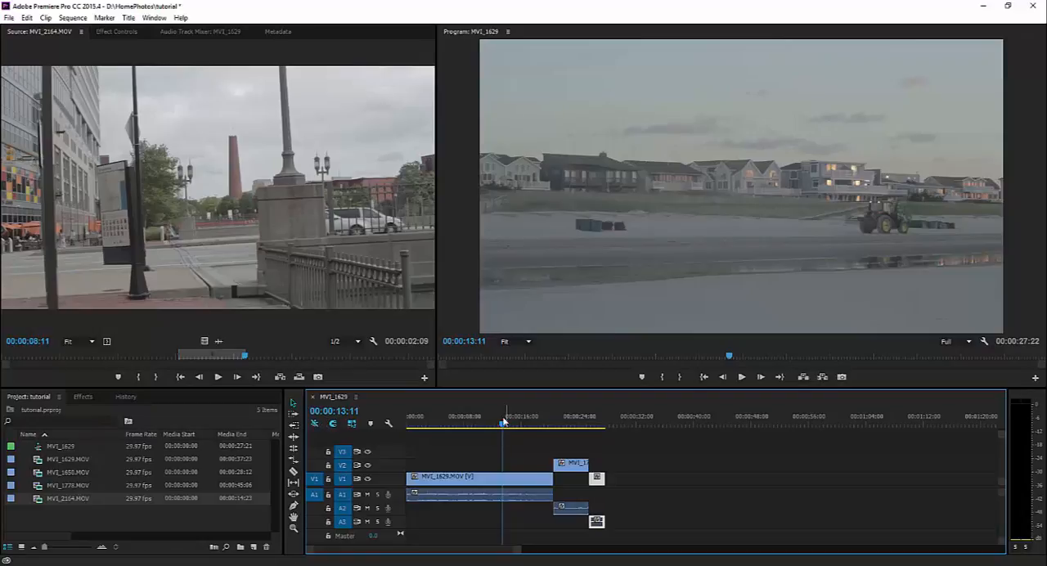
key("space")
left_click(494, 417)
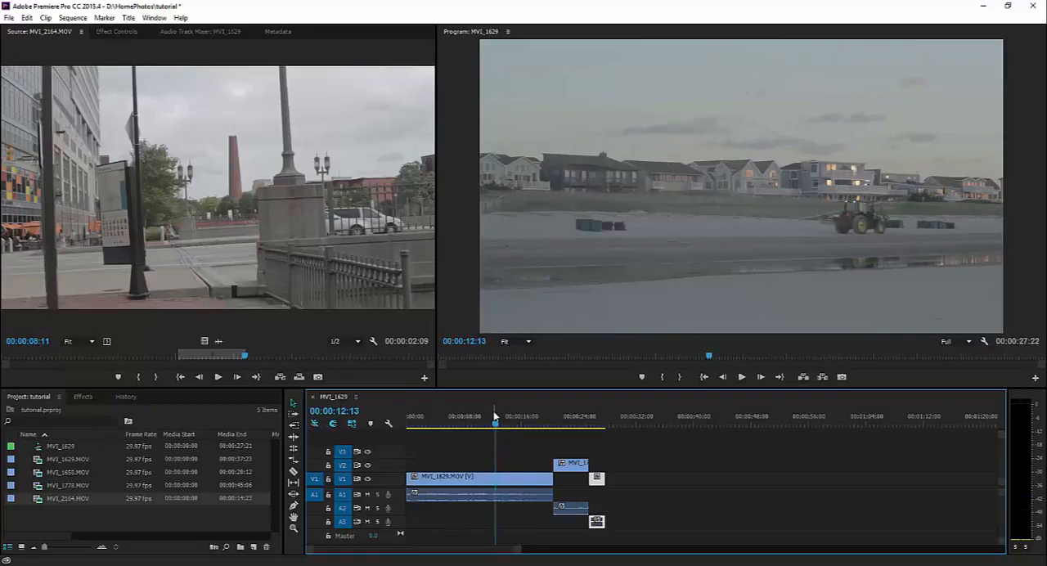
key("Right")
key("space")
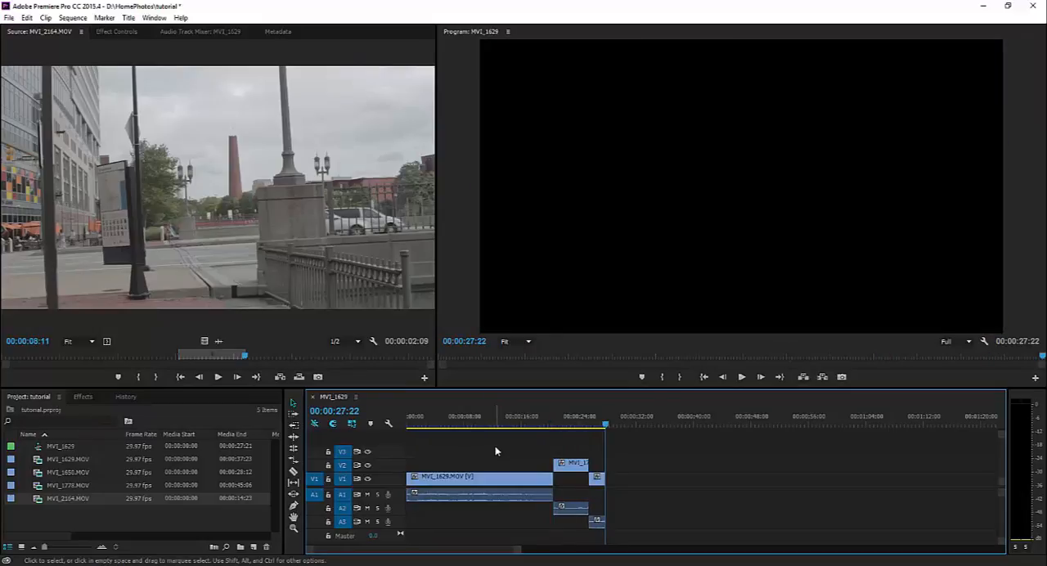
left_click(604, 426)
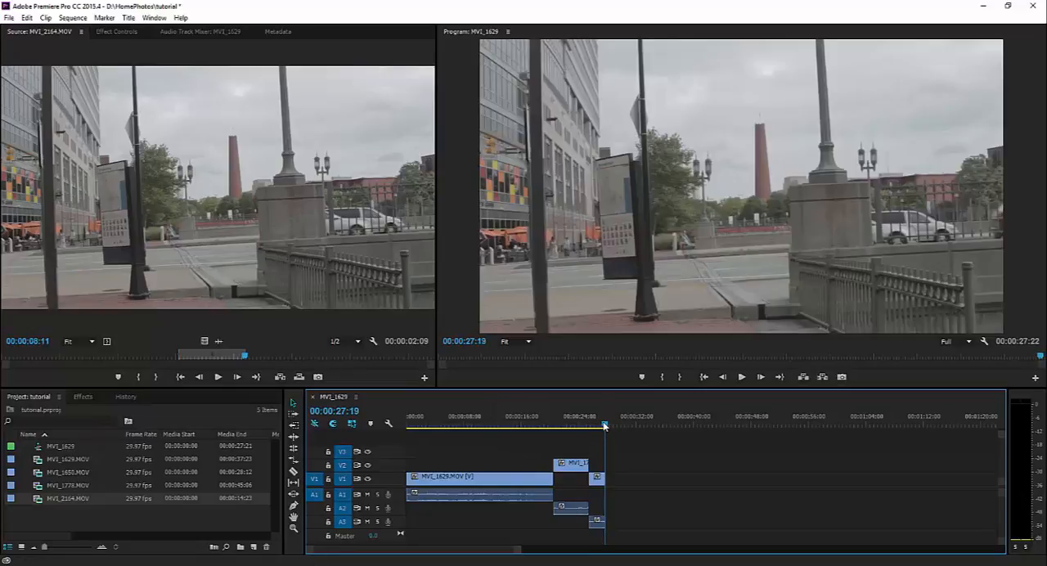
left_click_drag(604, 425, 606, 426)
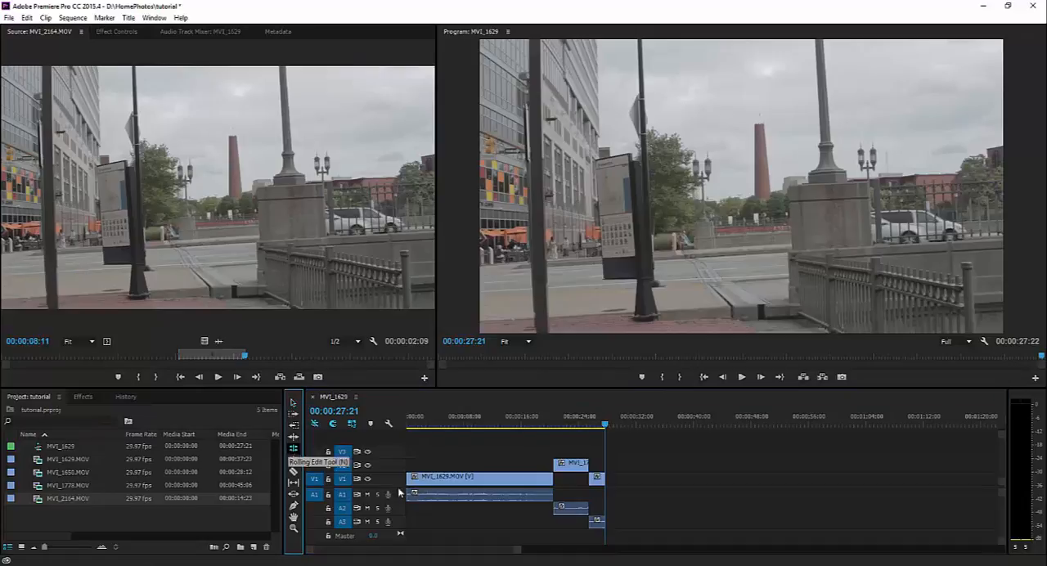
Try the Rolling Edit tool on the end of MVI_1629.MOV while MVI_1778.MOV is on V2, undo the edit, and return to the Selection tool
left_click(293, 449)
left_click_drag(554, 479, 507, 477)
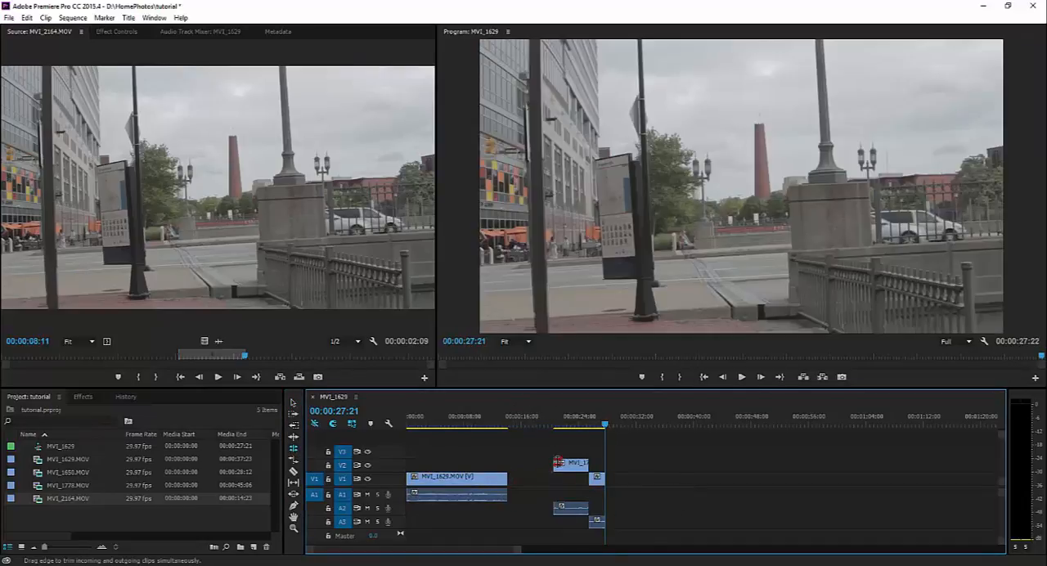
key("ctrl+z")
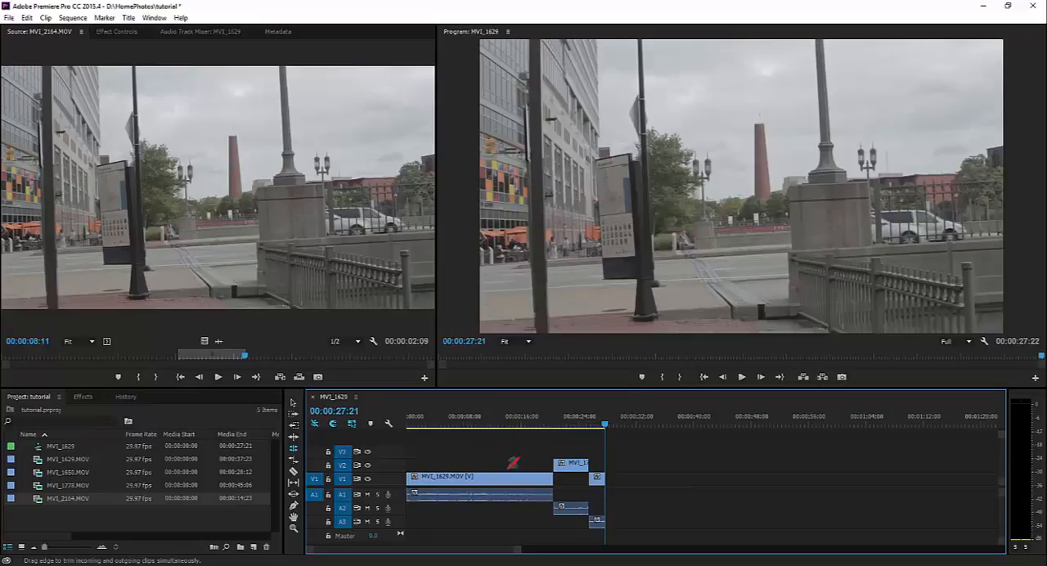
left_click(292, 404)
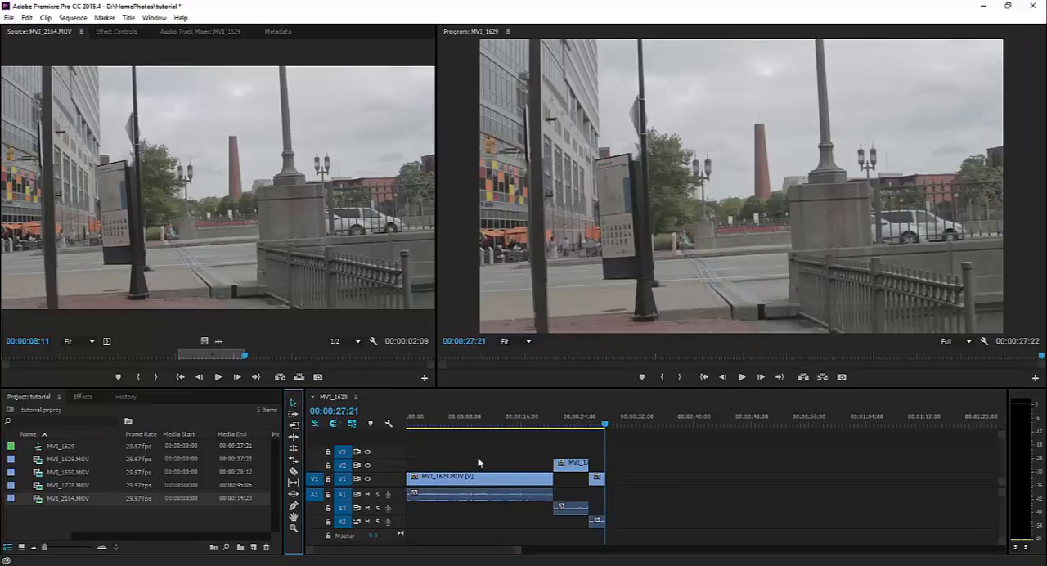
Place MVI_1778.MOV and MVI_2164.MOV on V1 directly after MVI_1629.MOV, with no gaps between the three clips
left_click_drag(561, 446, 611, 529)
left_click_drag(573, 475, 551, 457)
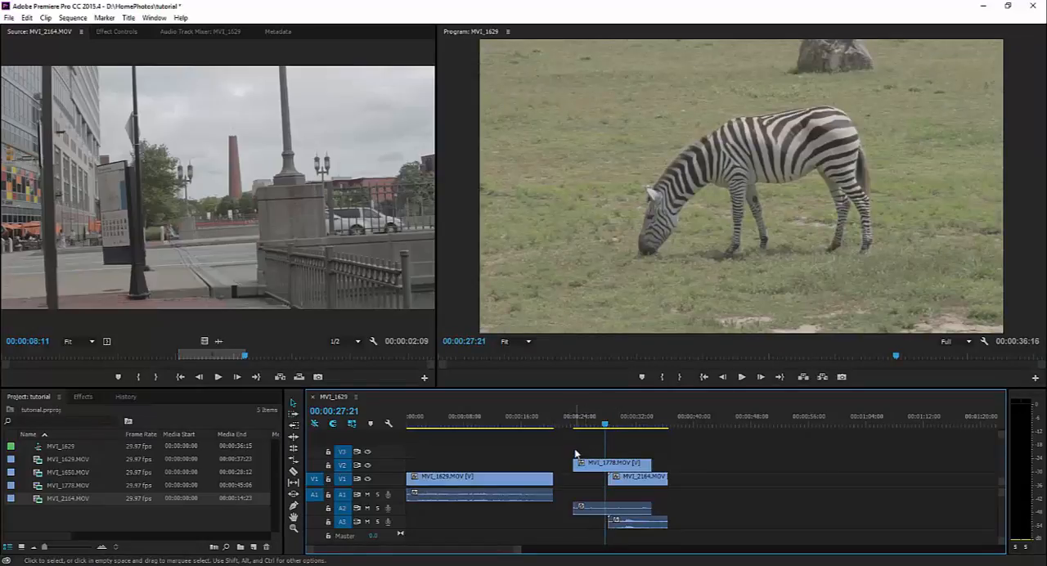
key("ctrl+z")
left_click_drag(635, 465, 572, 478)
left_click_drag(659, 479, 596, 478)
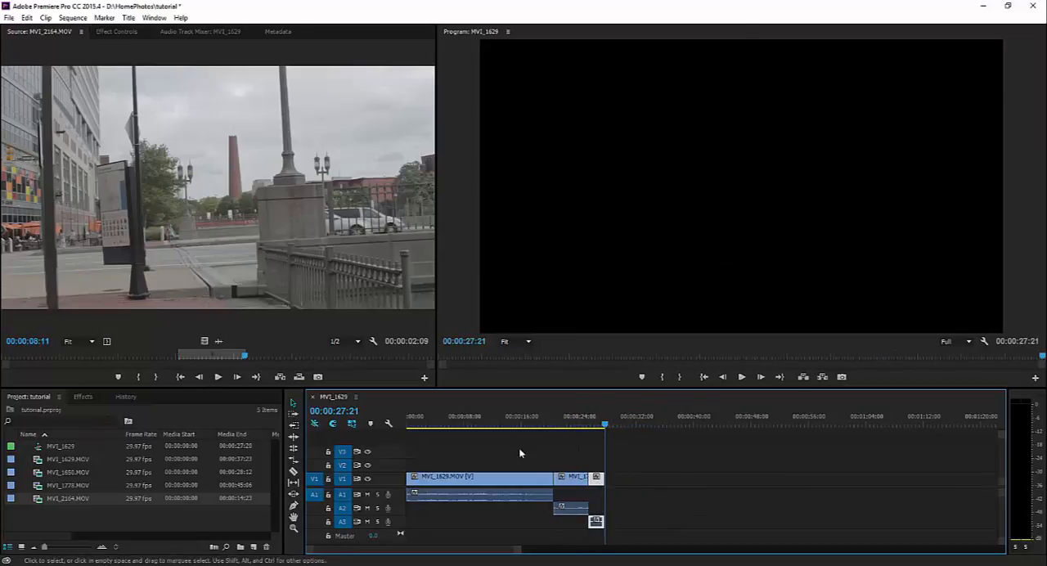
Roll the V1 cut between MVI_1629.MOV and MVI_1778.MOV earlier by 00:00:11:12 with the Rolling Edit tool
mouse_move(547, 422)
left_mouse_down()
mouse_move(559, 424)
mouse_move(547, 423)
left_mouse_up()
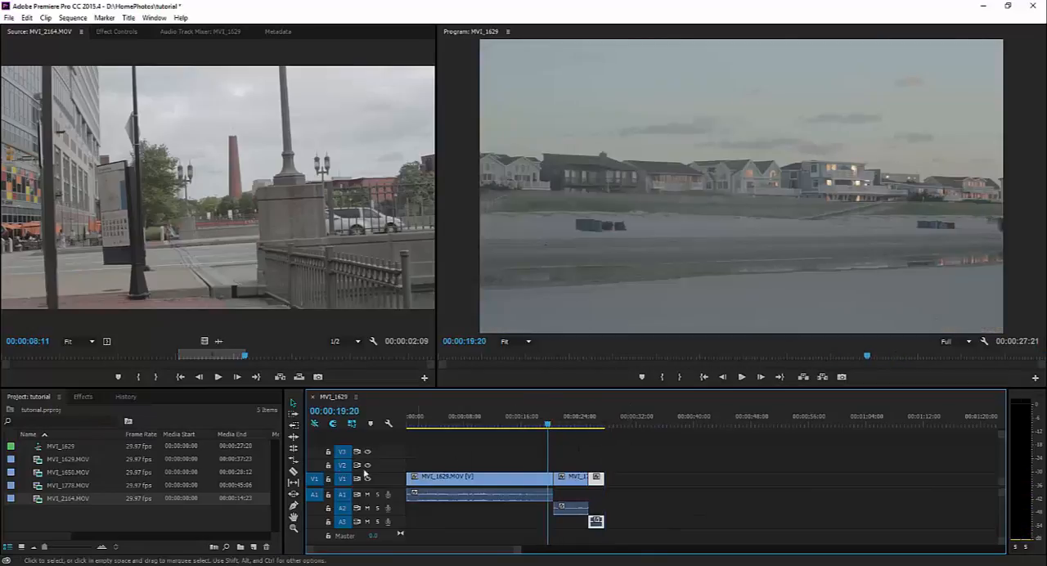
left_click(293, 449)
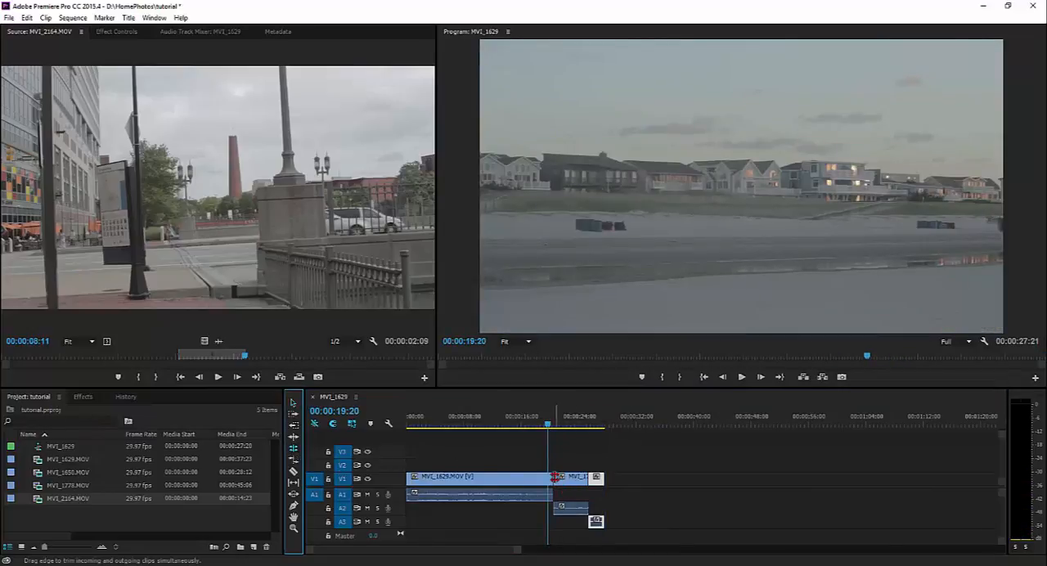
left_click_drag(555, 477, 472, 476)
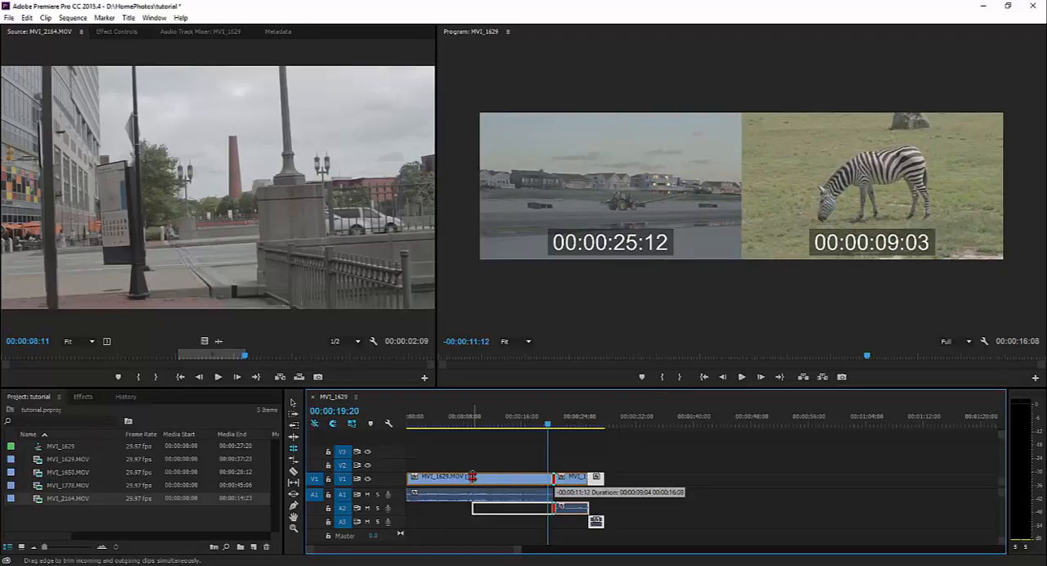
left_click_drag(473, 477, 471, 477)
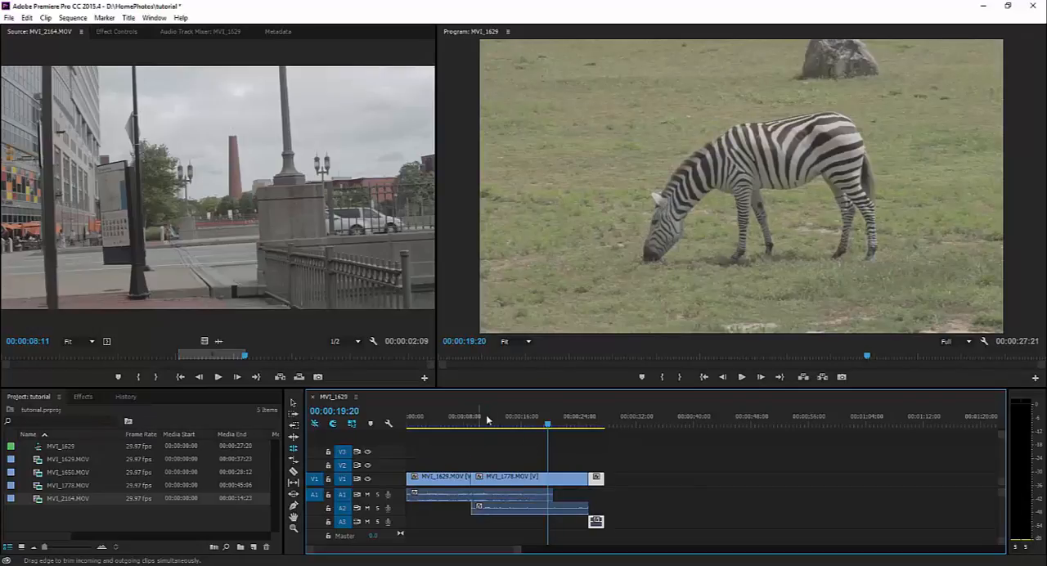
Scrub from the sequence's end back to 00:00:09:17 near the rolled cut, and undo the rolling edit
left_click(604, 423)
left_click_drag(605, 423, 475, 417)
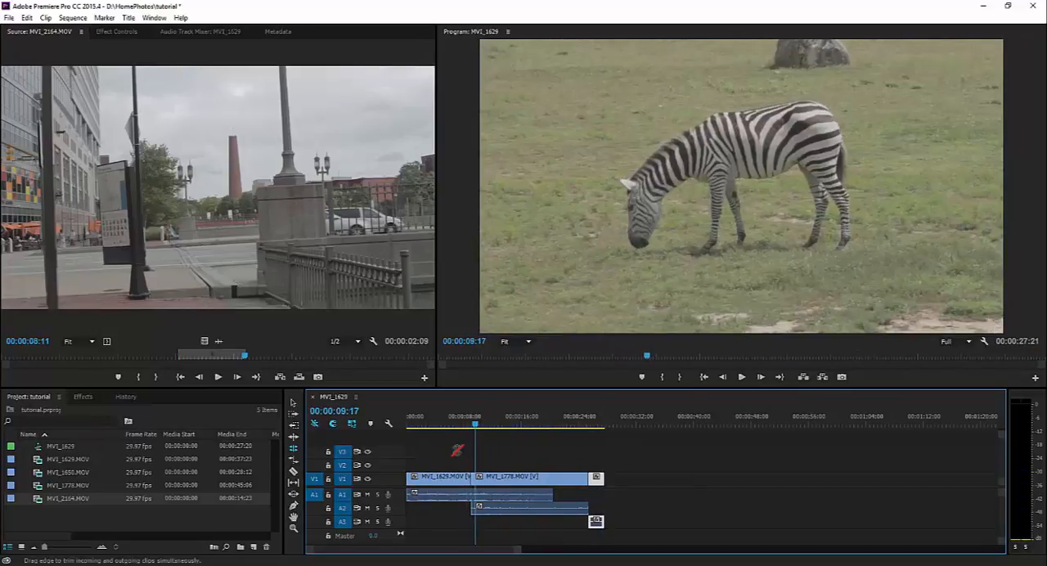
key("ctrl+z")
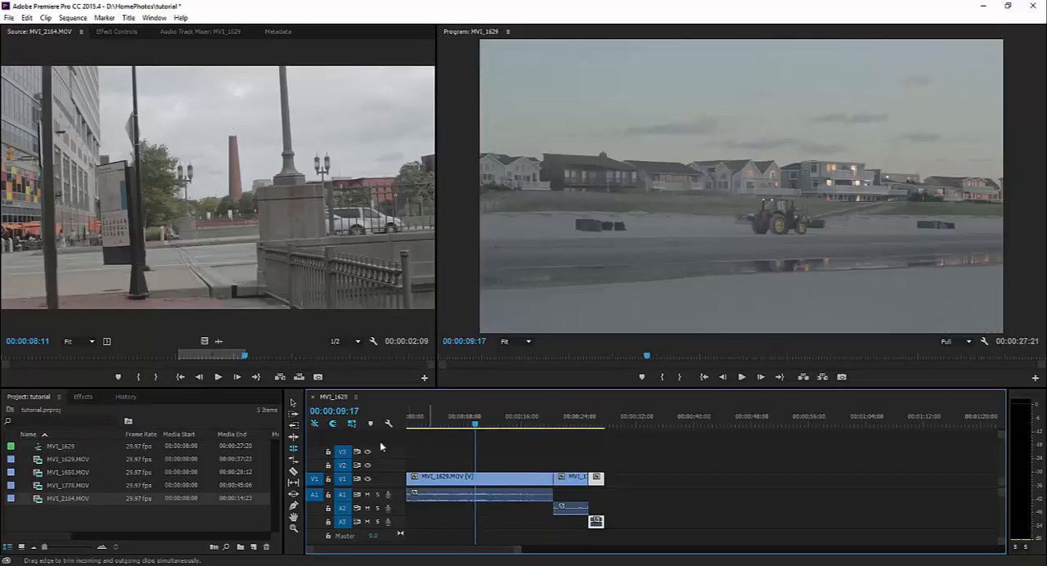
Trim the end of MVI_1629.MOV with the Selection tool back to the playhead at 00:00:09:15, and ripple delete the V1 gap it leaves
left_click(475, 424)
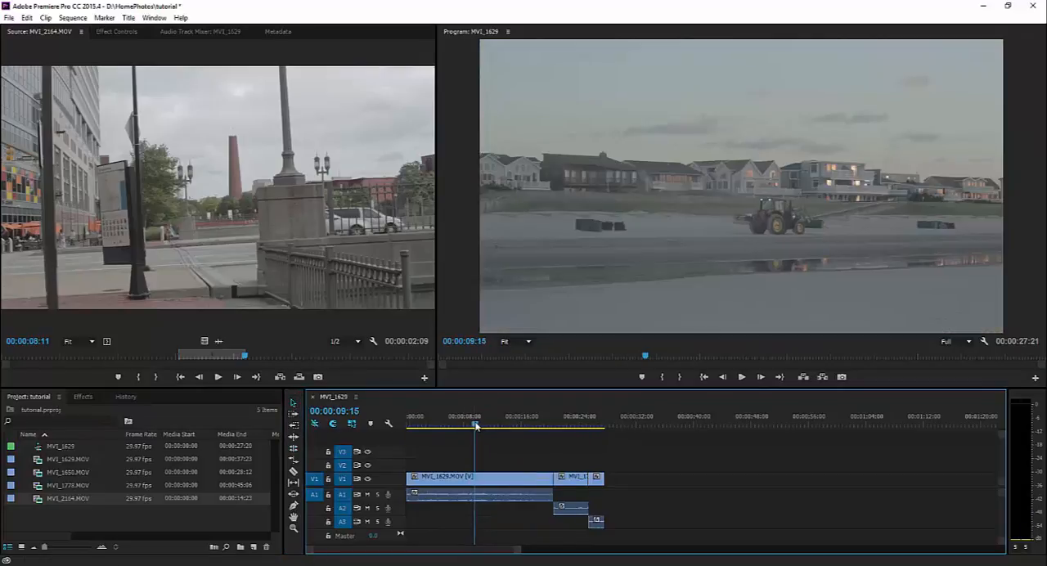
left_click(486, 482)
left_click_drag(552, 481, 474, 481)
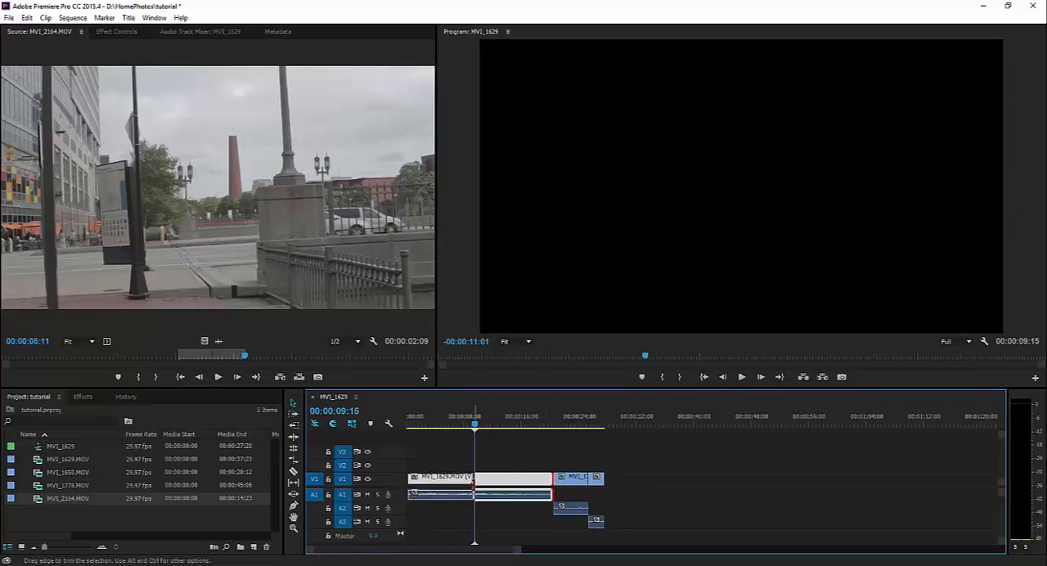
right_click(523, 478)
left_click(558, 486)
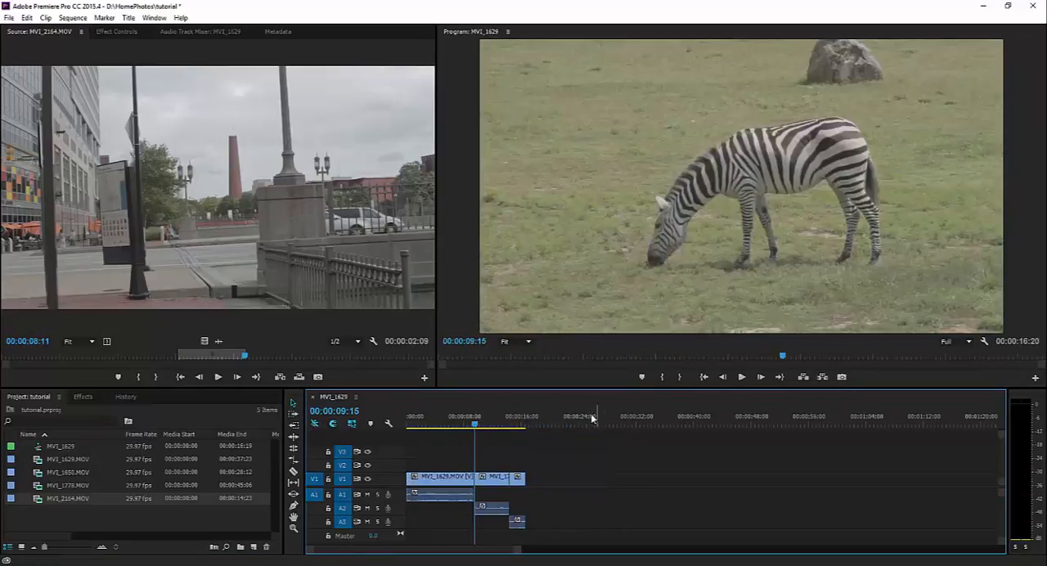